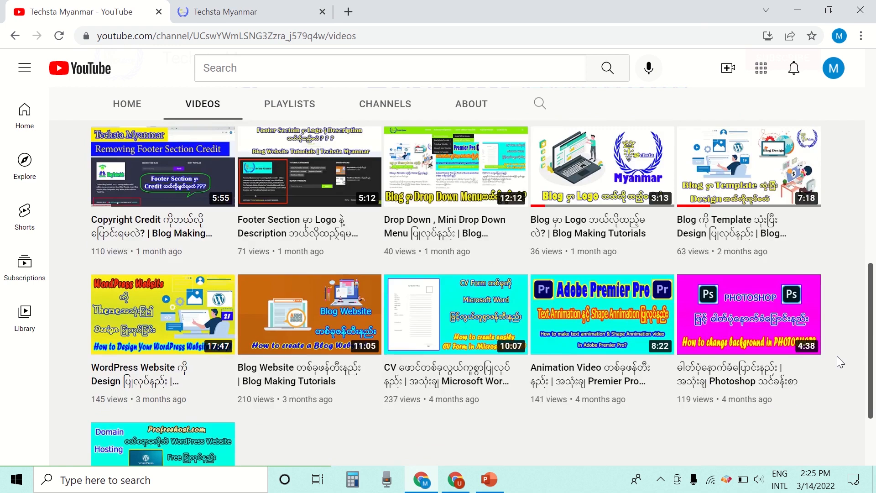
Step: Switch from the YouTube channel to the Techsta Myanmar blog and view the Tutorial Categories submenu
scroll(847, 344, "up", 5)
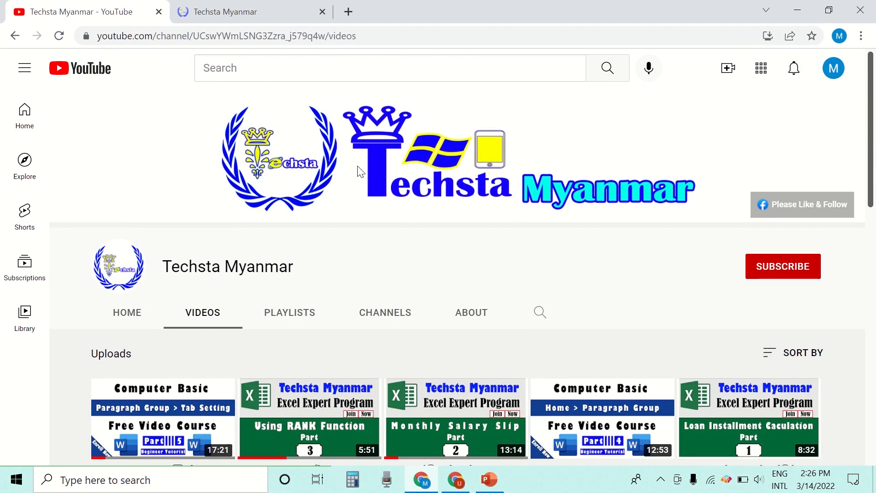
left_click(267, 20)
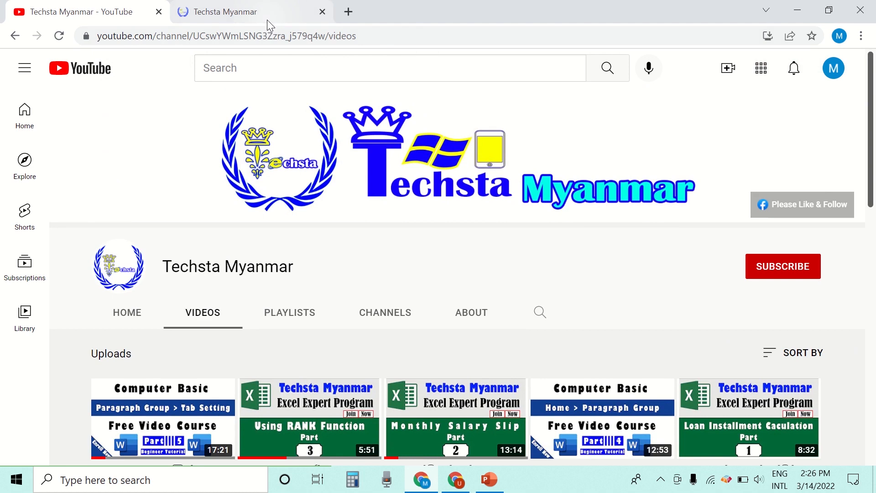
mouse_move(284, 73)
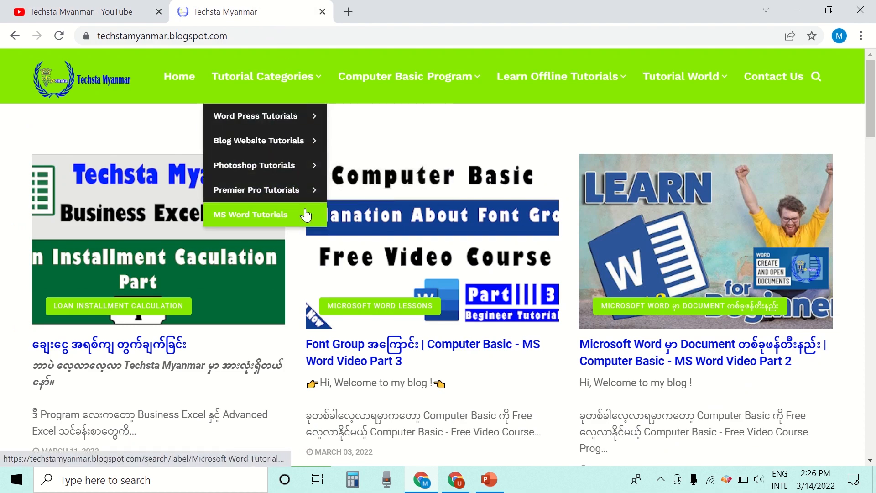
mouse_move(278, 122)
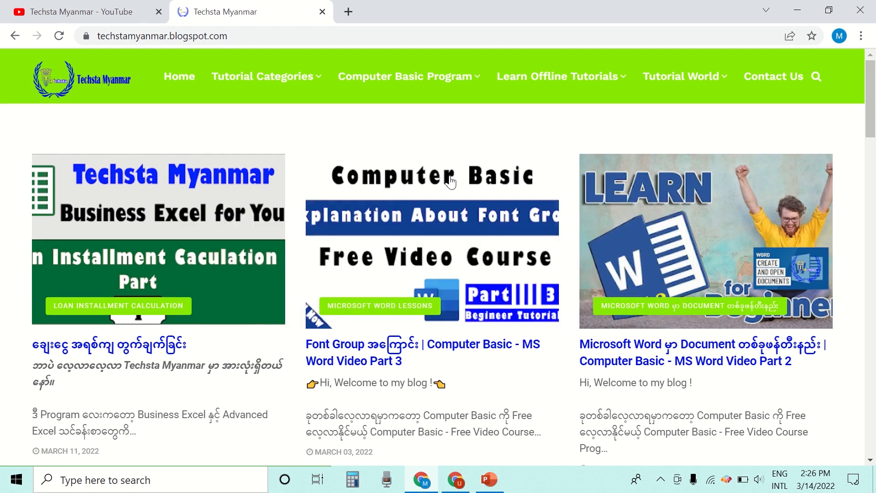
Step: Switch to the Blogger dashboard and open the Main Menu's Link List gadget from the blog layout for editing
left_click(453, 484)
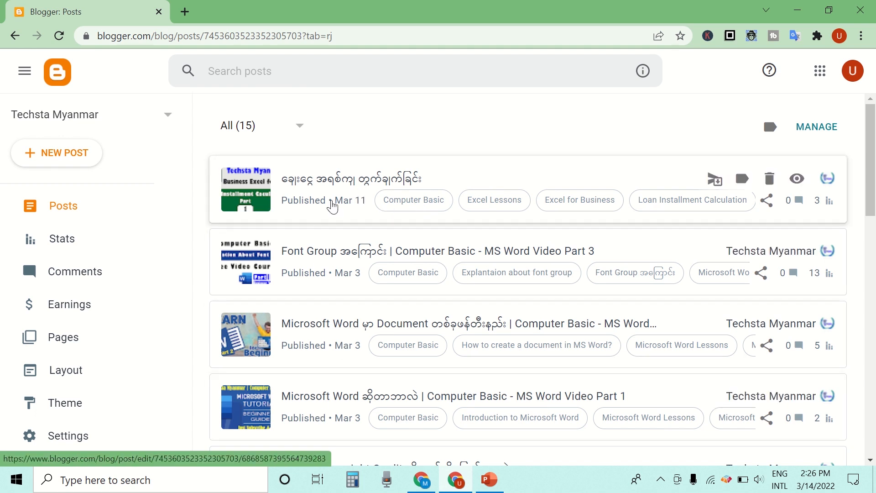
scroll(122, 338, "down", 3)
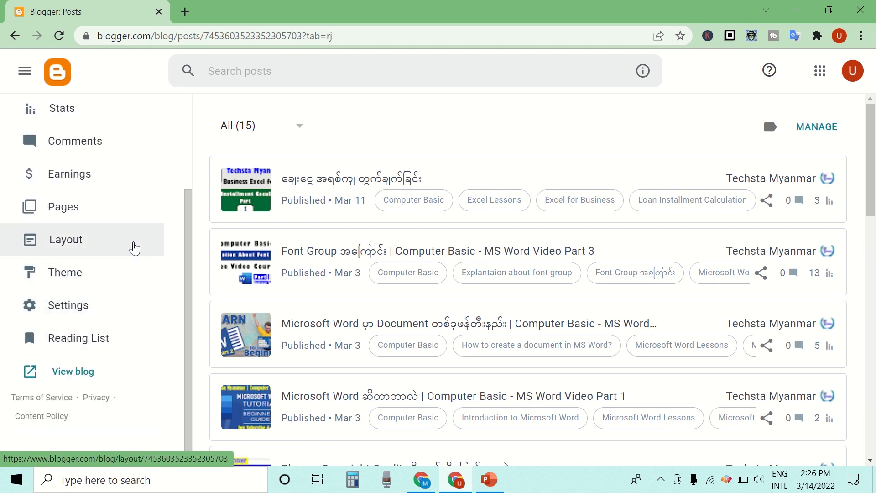
left_click(134, 244)
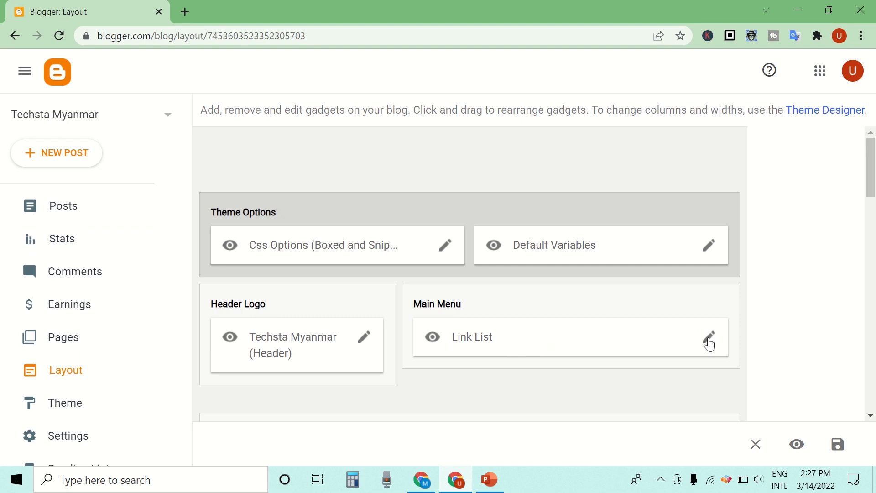
left_click(709, 340)
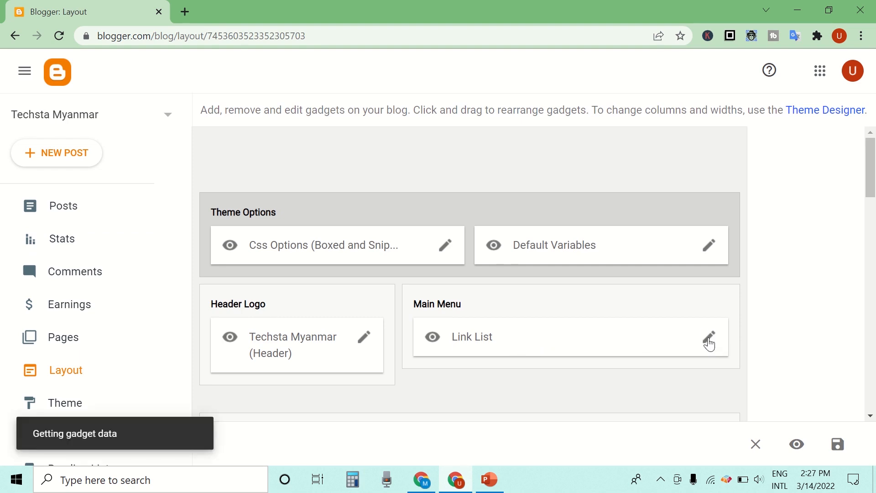
scroll(511, 308, "down", 5)
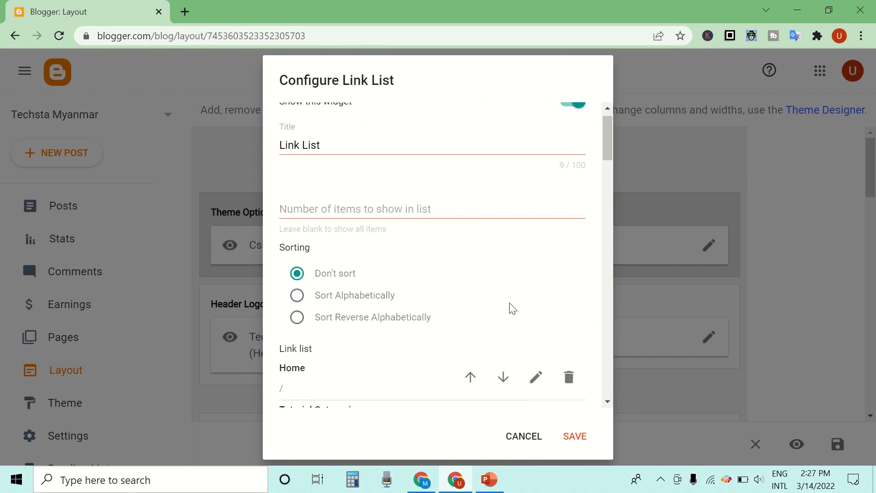
scroll(510, 312, "down", 1)
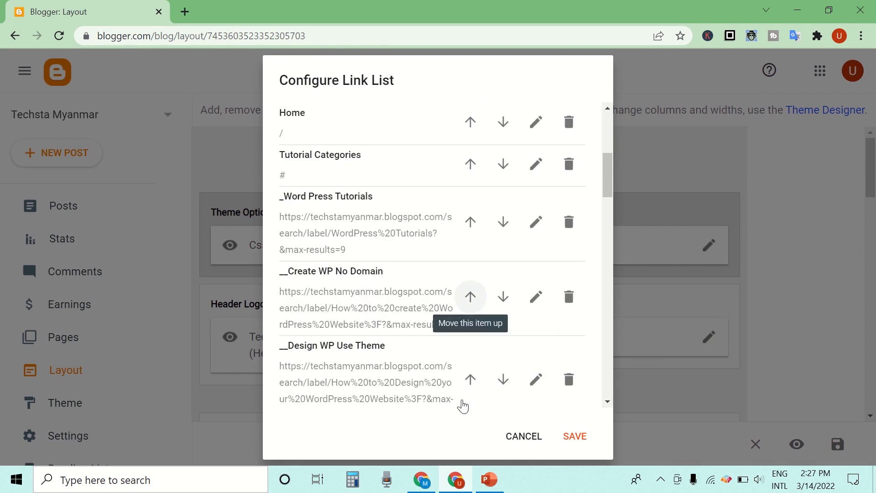
Step: On the live blog, open the loan installment calculation post and copy the link address of its Computer Basic tag
left_click(428, 484)
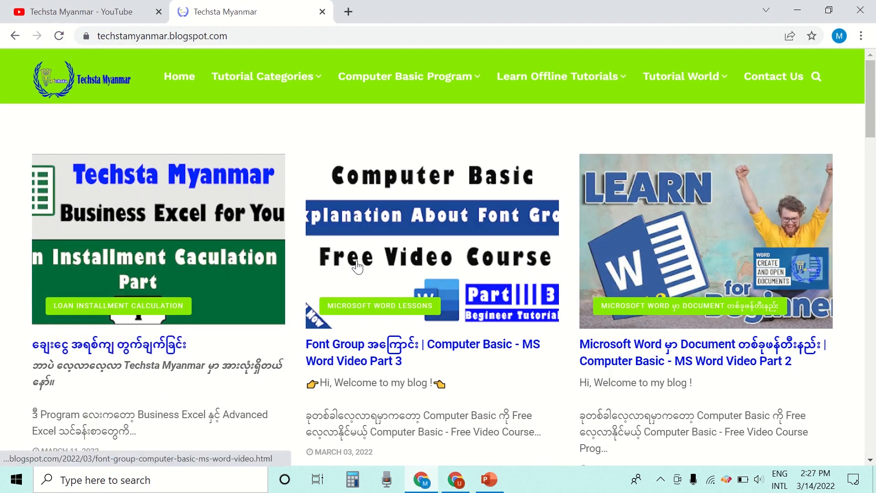
scroll(593, 269, "down", 3)
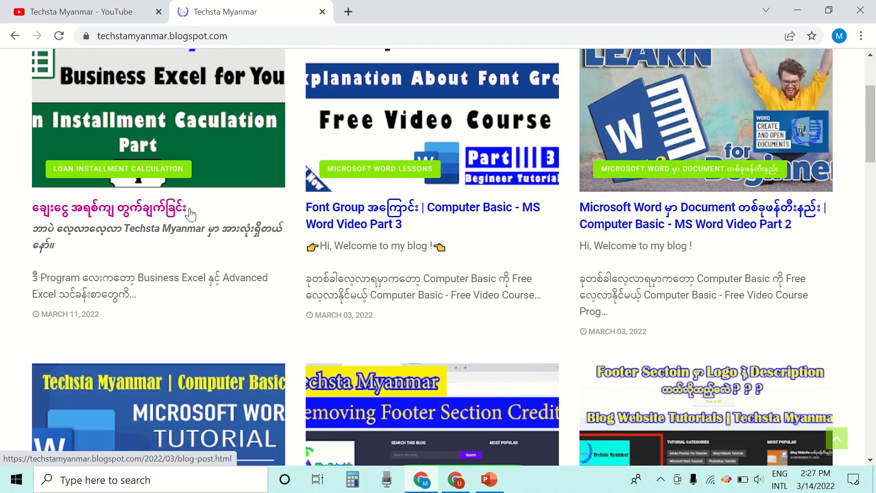
left_click(337, 208)
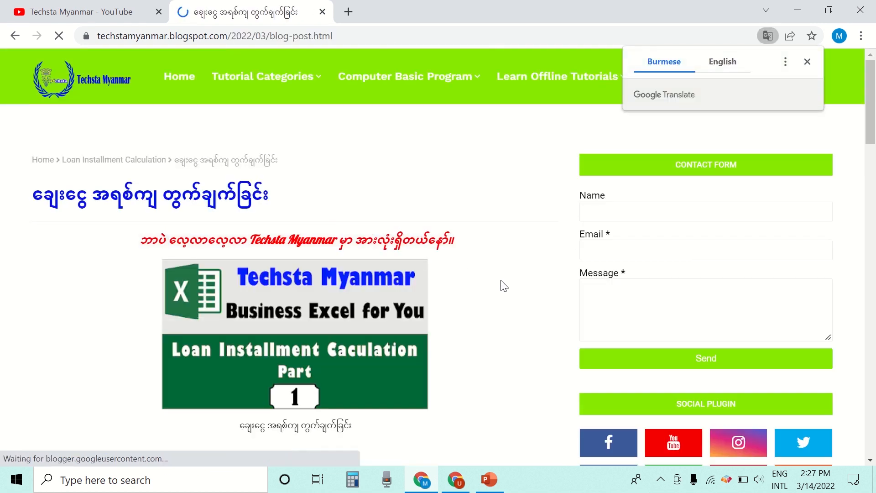
scroll(504, 286, "down", 15)
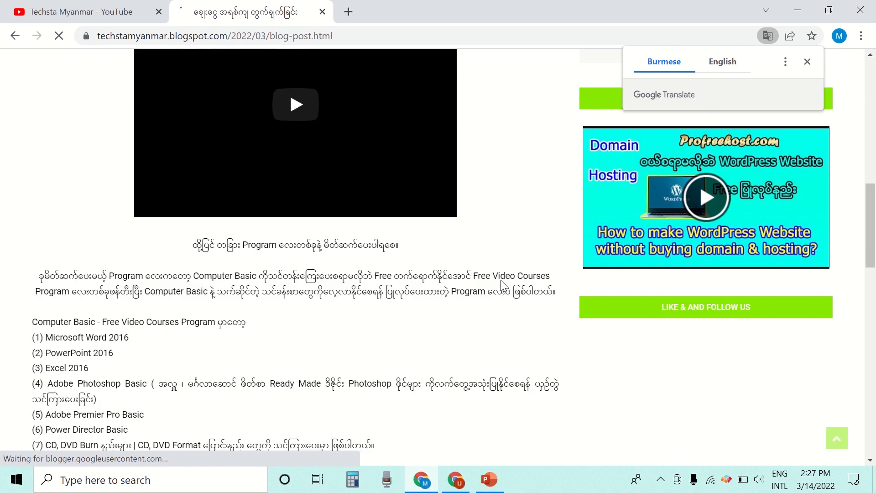
scroll(502, 286, "down", 8)
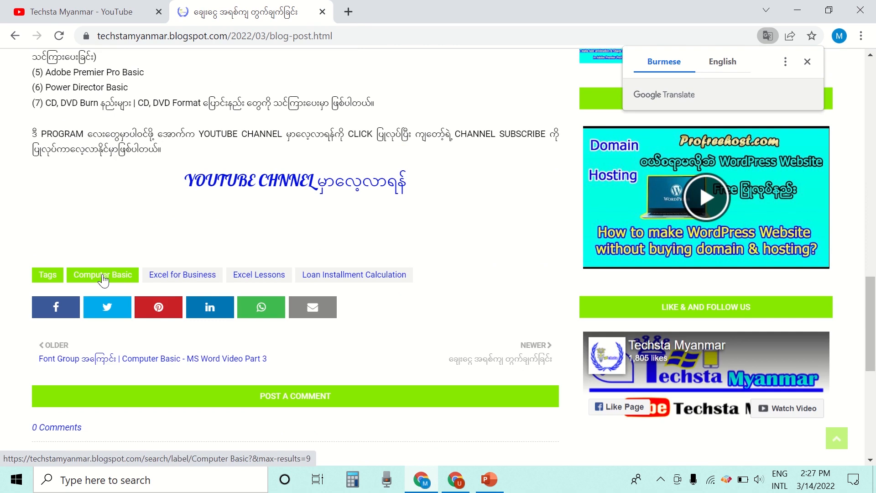
right_click(104, 279)
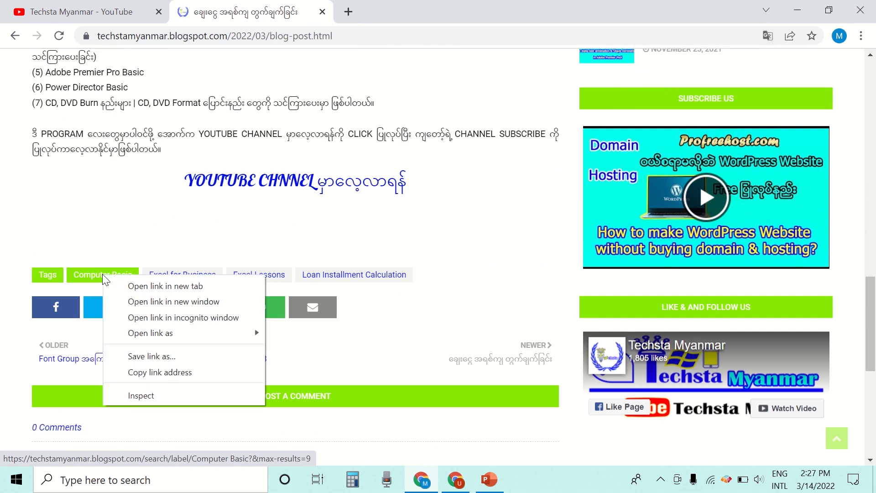
left_click(196, 373)
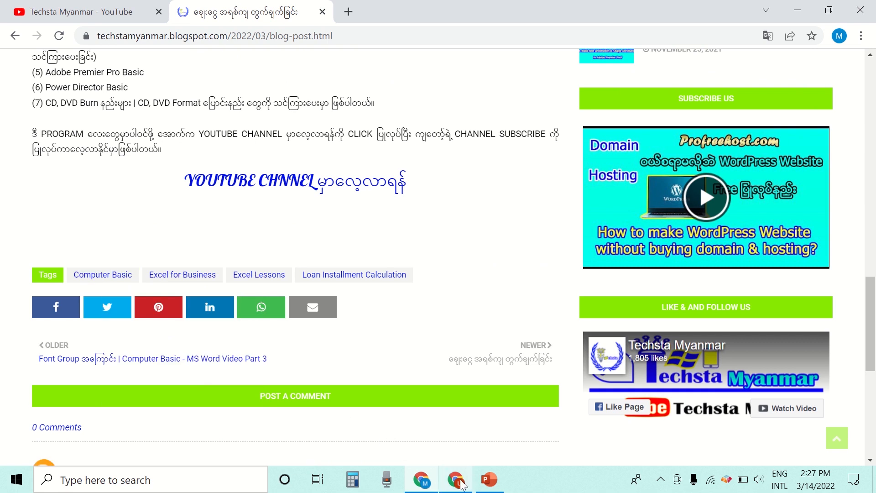
Step: Back in Blogger's Link List, replace the Computer Basic Program item's site URL with the copied Computer Basic label link and save the gadget
left_click(471, 479)
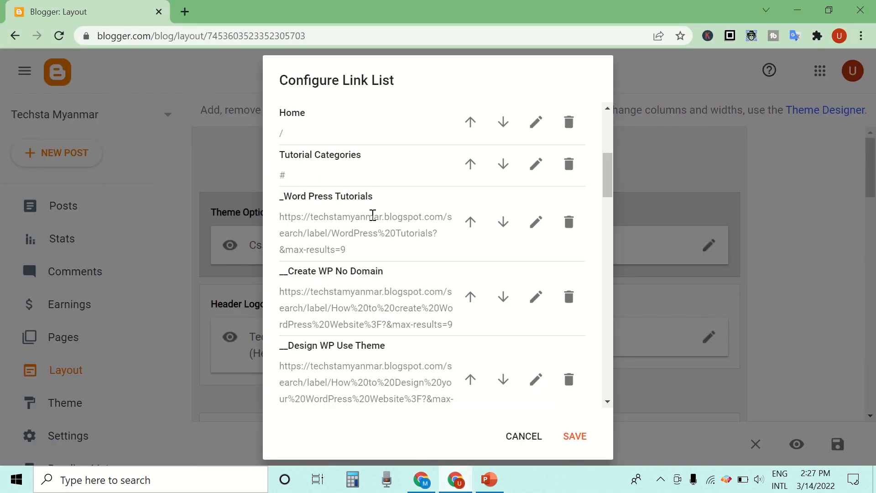
scroll(445, 248, "down", 10)
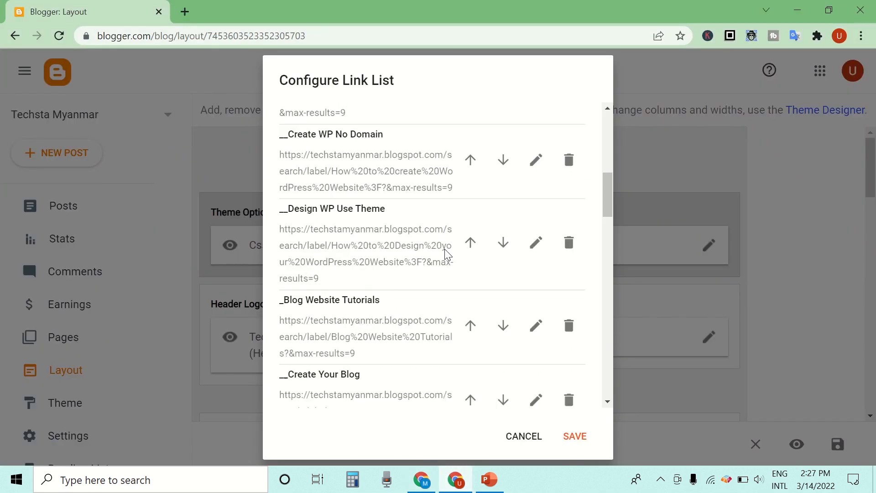
scroll(448, 254, "down", 6)
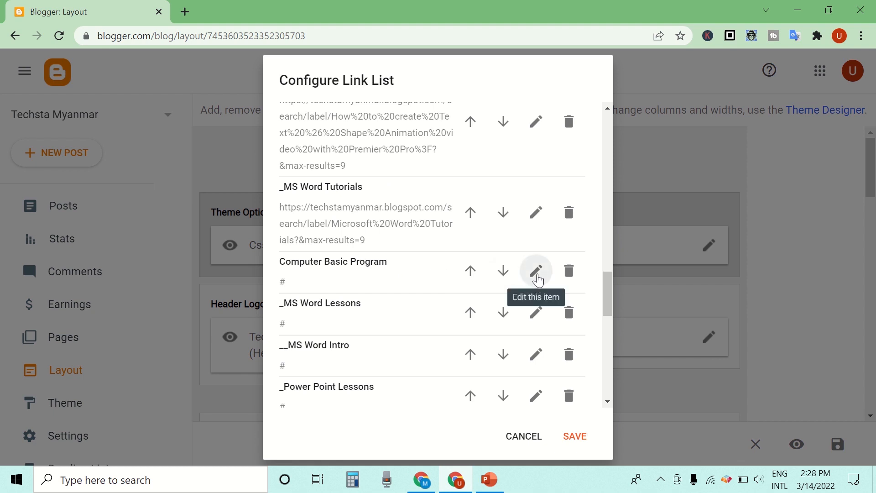
left_click(536, 271)
scroll(383, 297, "down", 1)
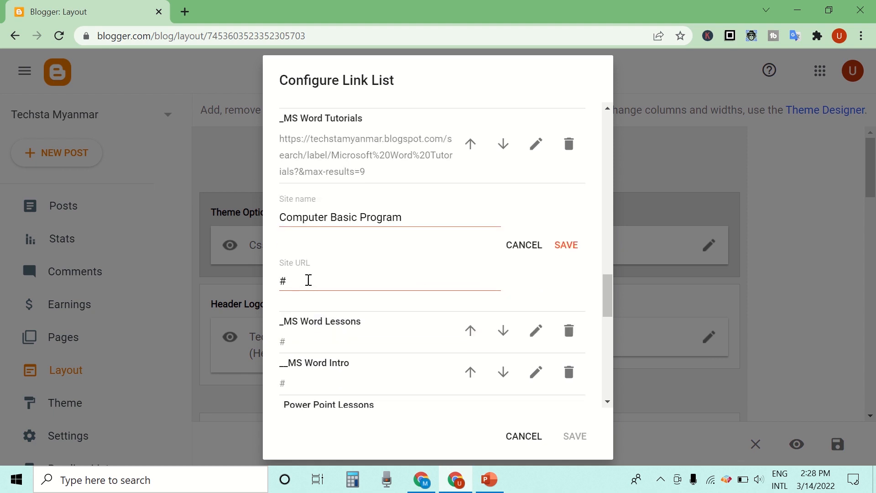
left_click(308, 280)
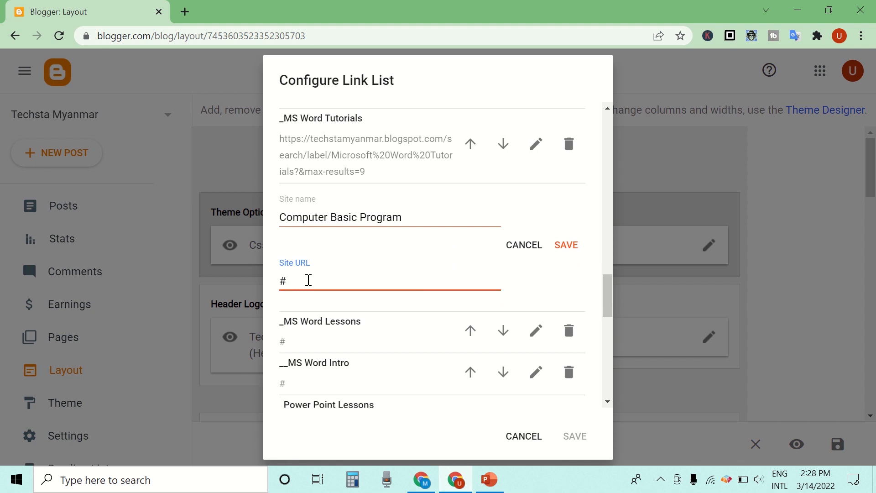
key("BackSpace")
right_click(305, 280)
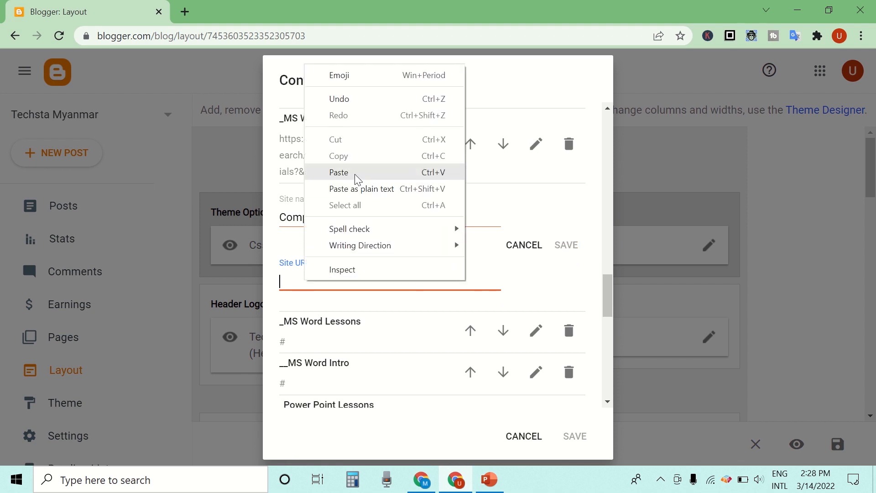
left_click(340, 173)
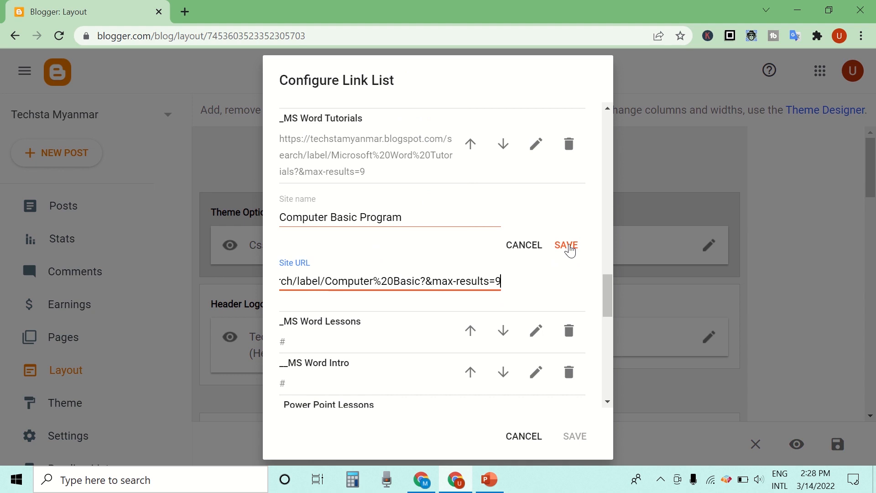
left_click(567, 246)
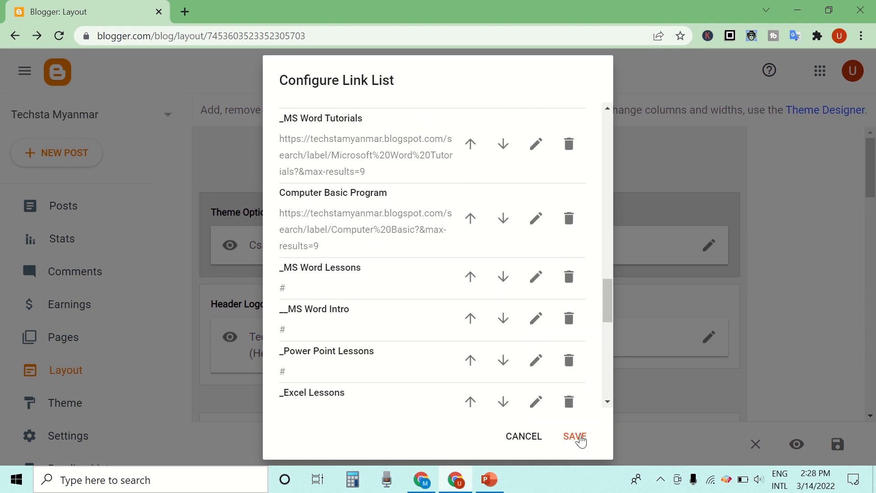
left_click(581, 439)
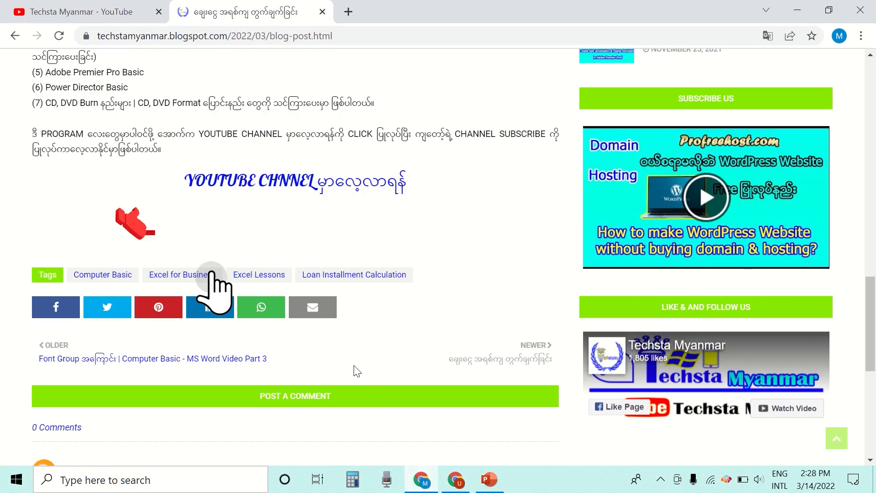
Step: Return to the live blog's home page and look over the Computer Basic Program submenu and the full list of posts
scroll(357, 371, "up", 15)
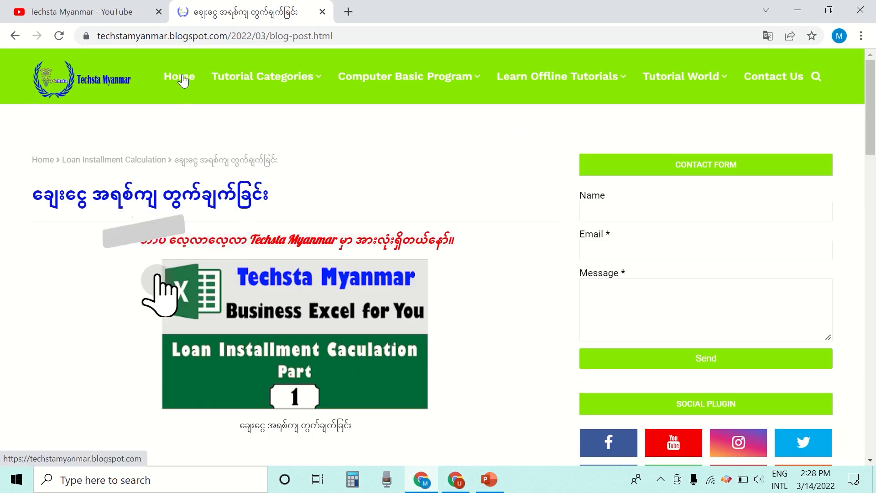
left_click(183, 80)
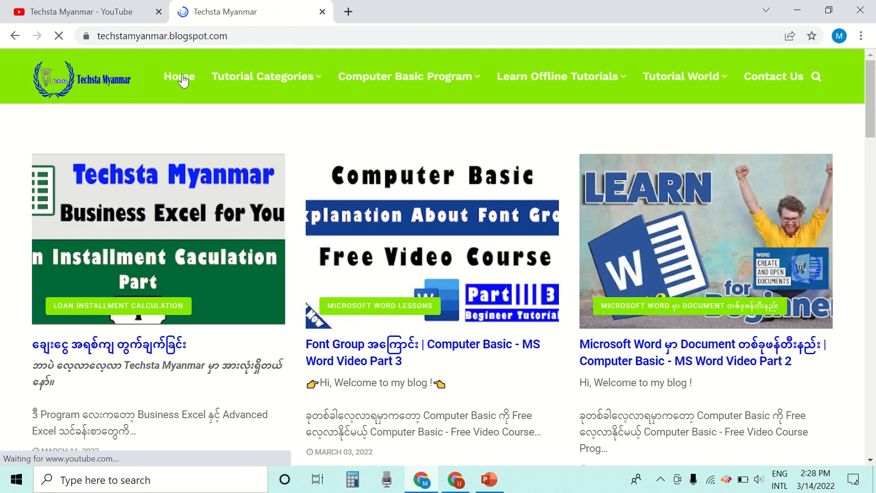
mouse_move(371, 83)
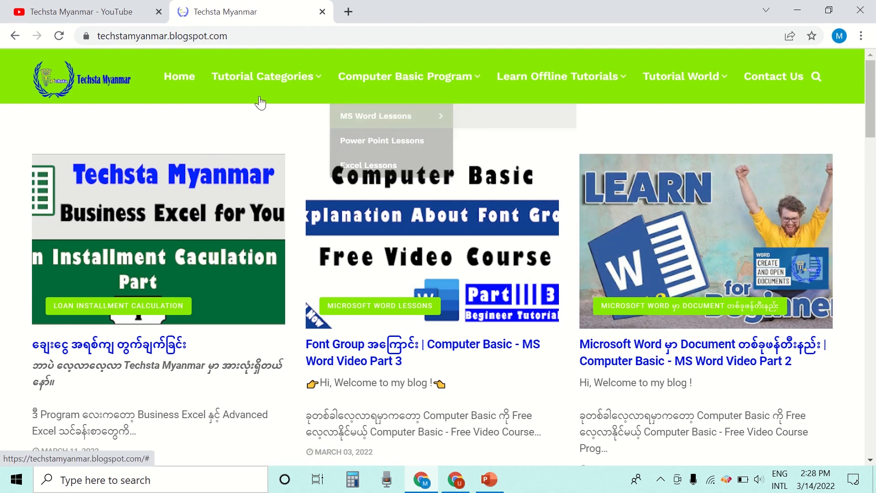
scroll(281, 167, "down", 1)
scroll(281, 167, "down", 12)
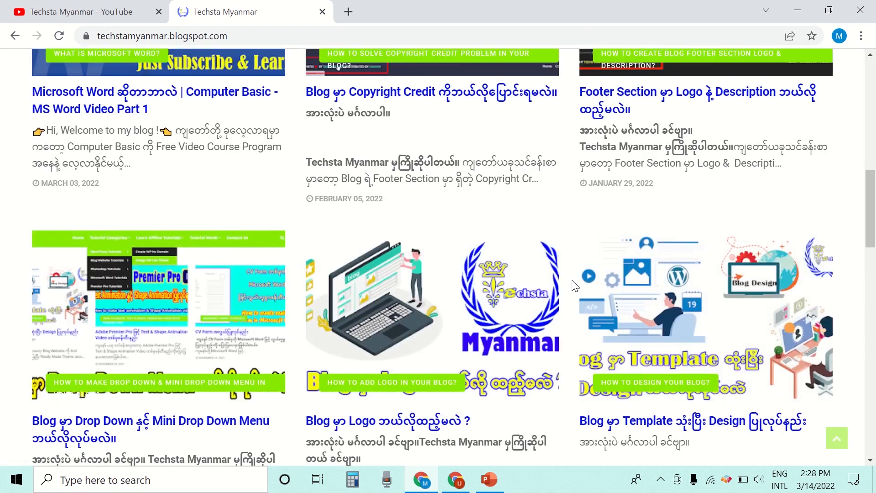
scroll(575, 285, "up", 12)
scroll(575, 286, "up", 1)
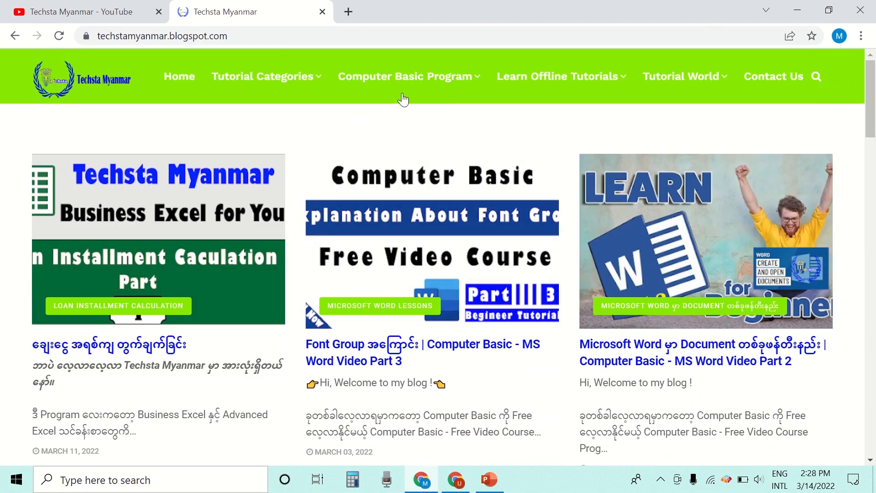
Step: Open the Computer Basic Program menu link and review the posts listed under the Computer Basic label
mouse_move(406, 77)
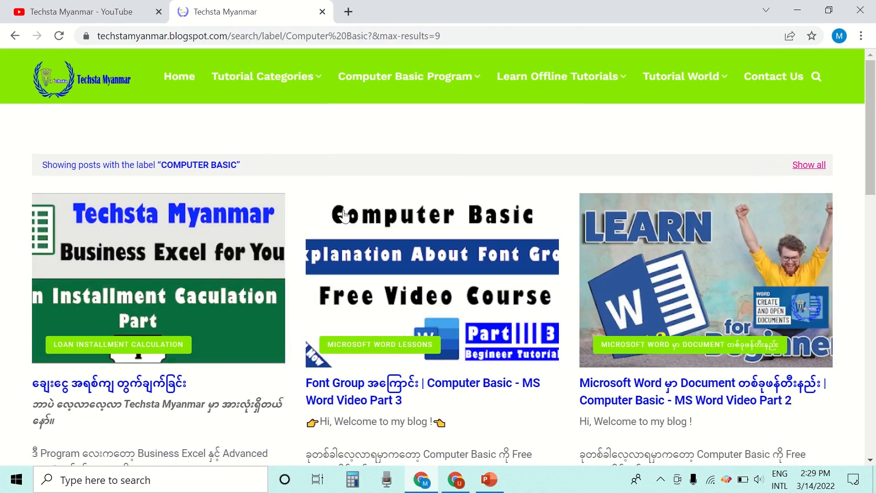
scroll(831, 256, "down", 6)
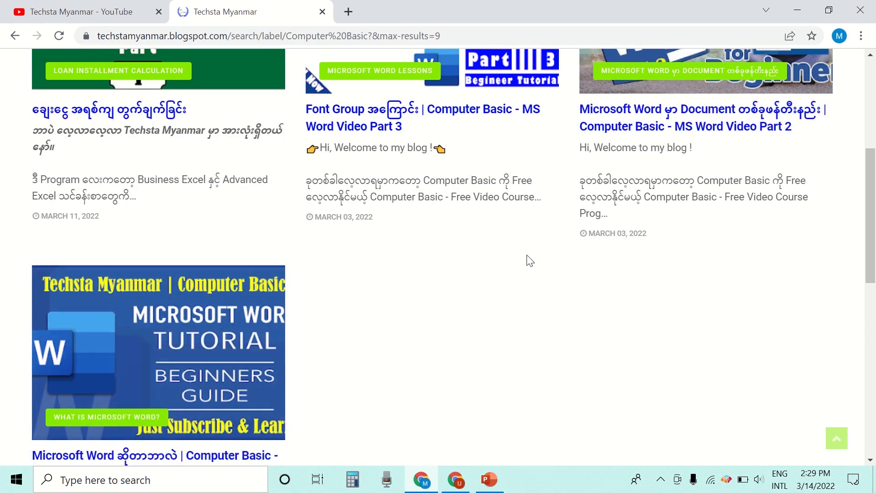
scroll(529, 261, "up", 5)
scroll(572, 297, "down", 5)
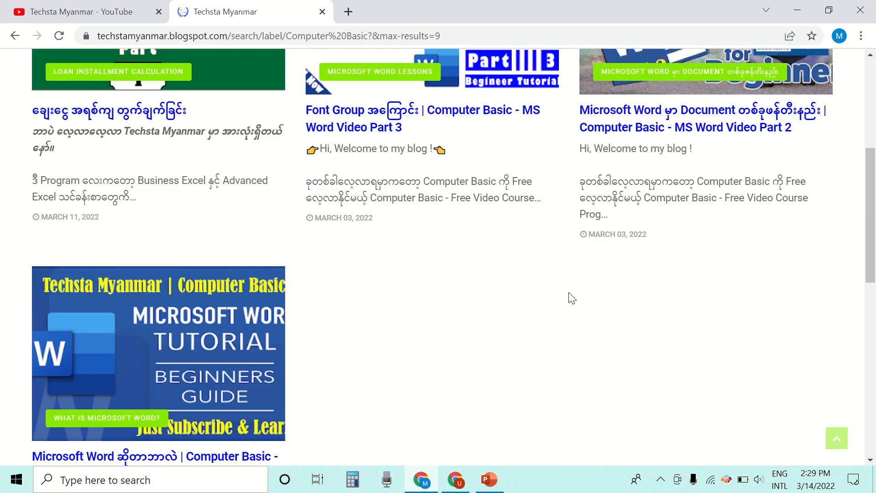
scroll(572, 298, "up", 6)
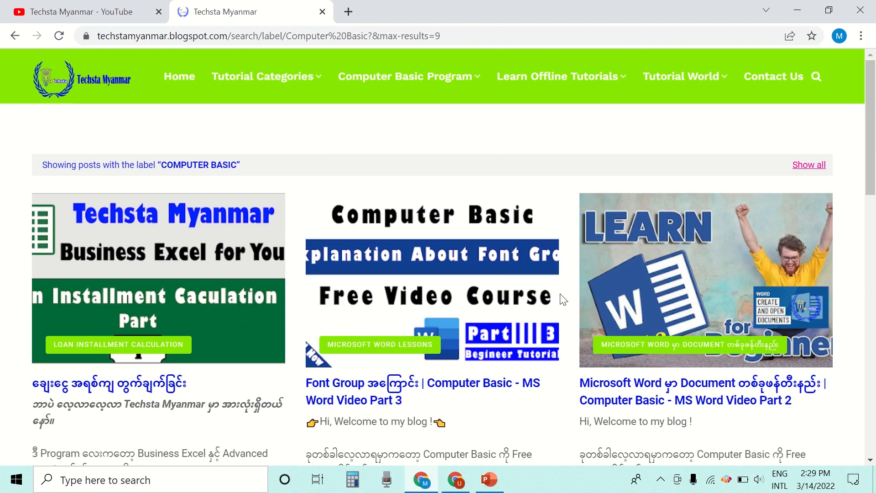
Step: From the live blog's home page, open the Font Group MS Word Video Part 3 post and go to its tags
left_click(188, 82)
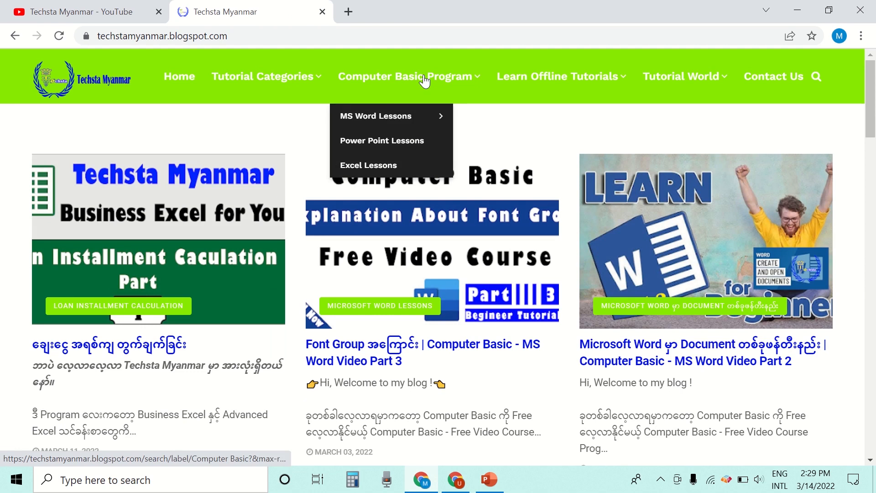
mouse_move(381, 119)
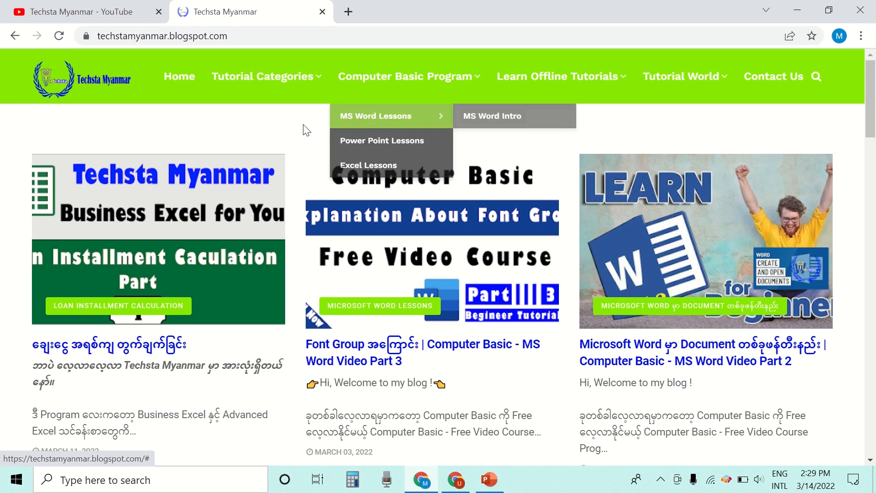
scroll(469, 333, "down", 2)
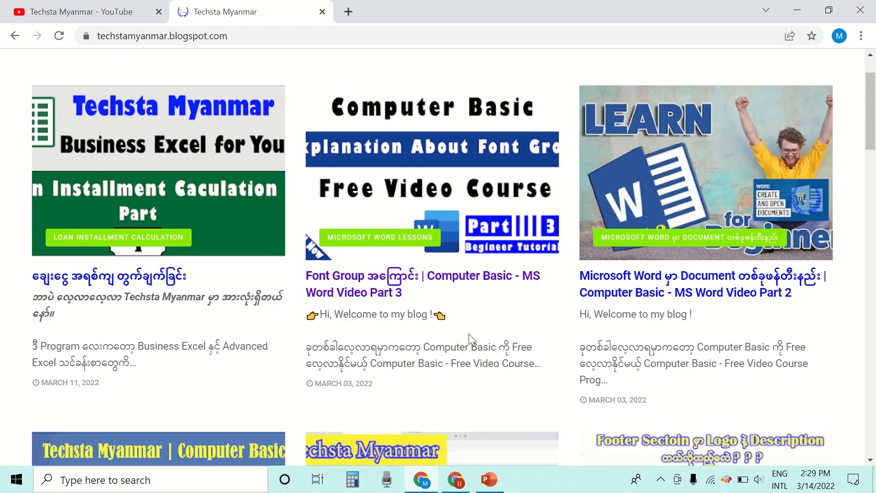
left_click(403, 278)
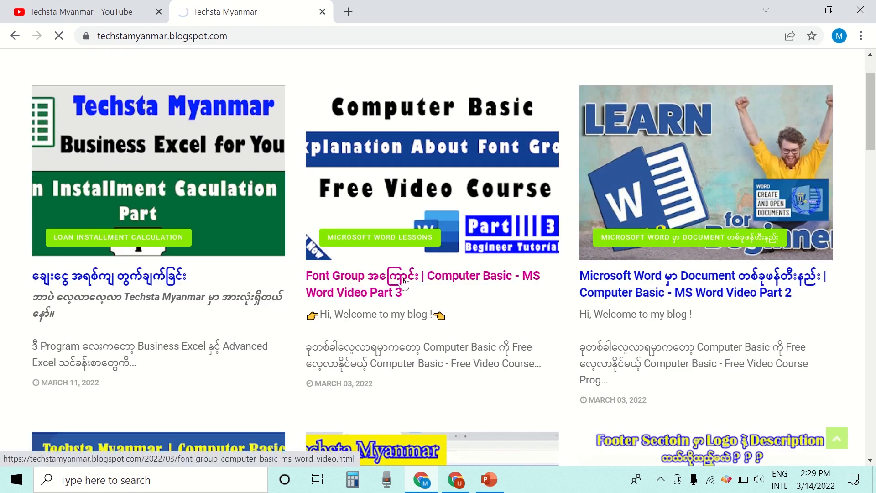
scroll(504, 281, "down", 15)
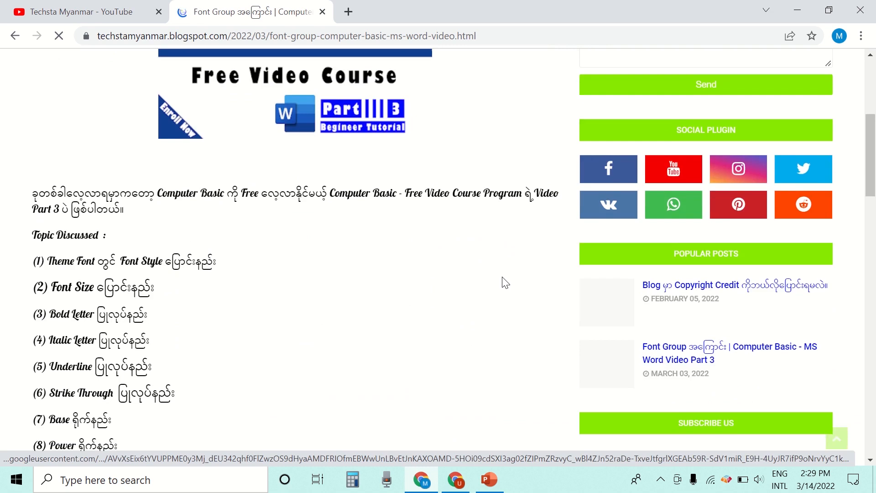
scroll(502, 283, "down", 10)
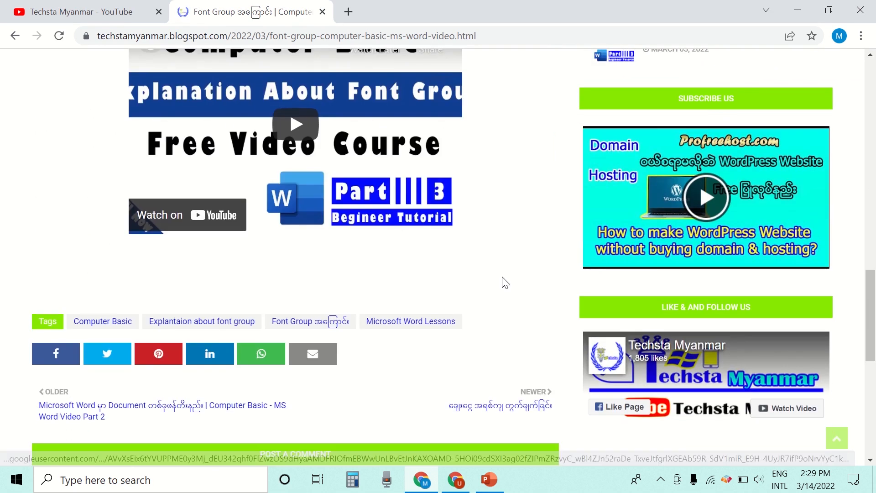
scroll(503, 283, "up", 2)
scroll(438, 286, "up", 1)
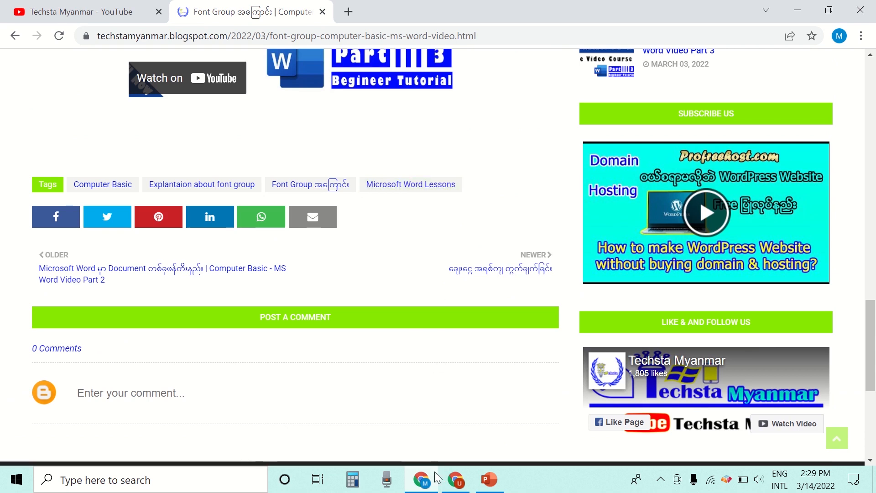
Step: Switch to Blogger, open the posts list and examine which labels the Microsoft Word posts share
left_click(456, 479)
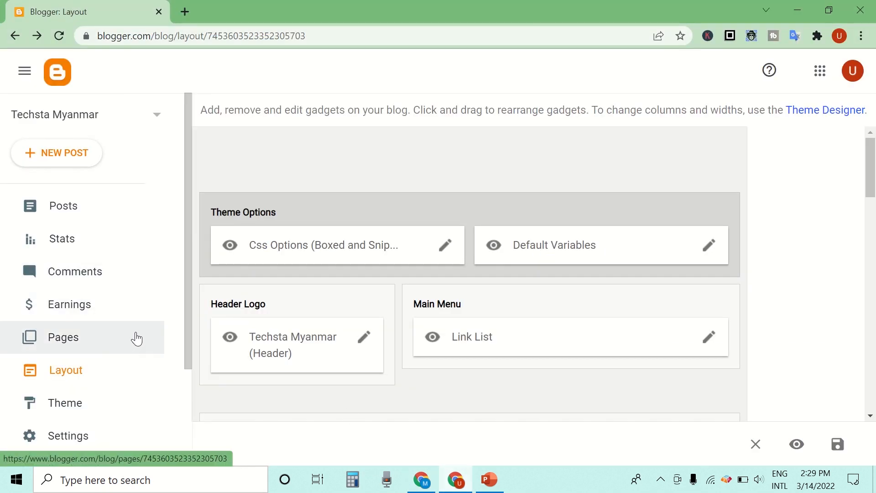
left_click(138, 213)
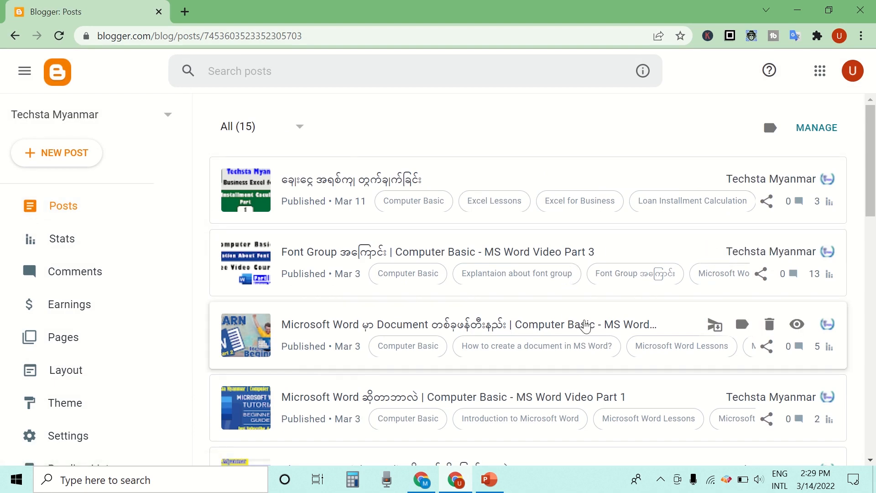
scroll(680, 337, "down", 2)
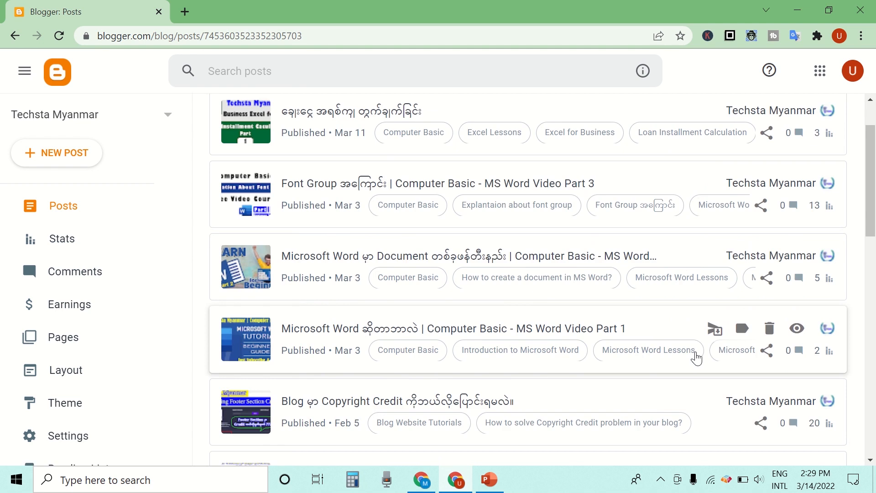
scroll(696, 358, "up", 2)
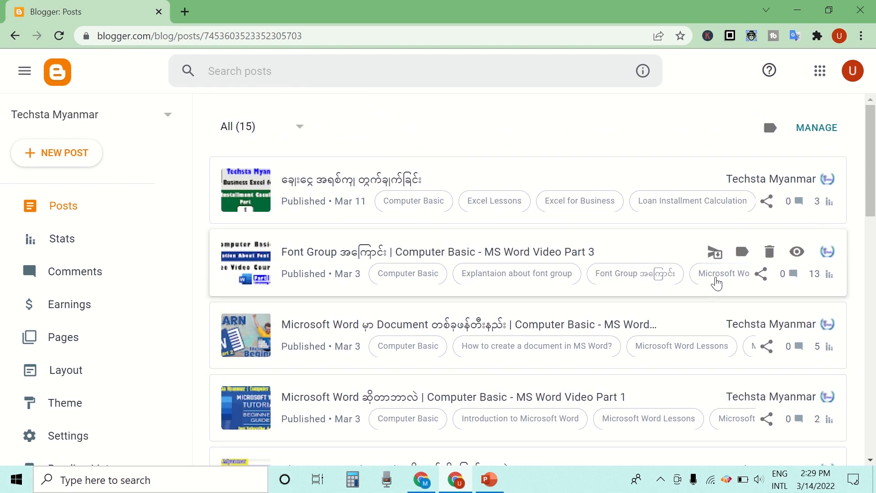
scroll(563, 290, "down", 2)
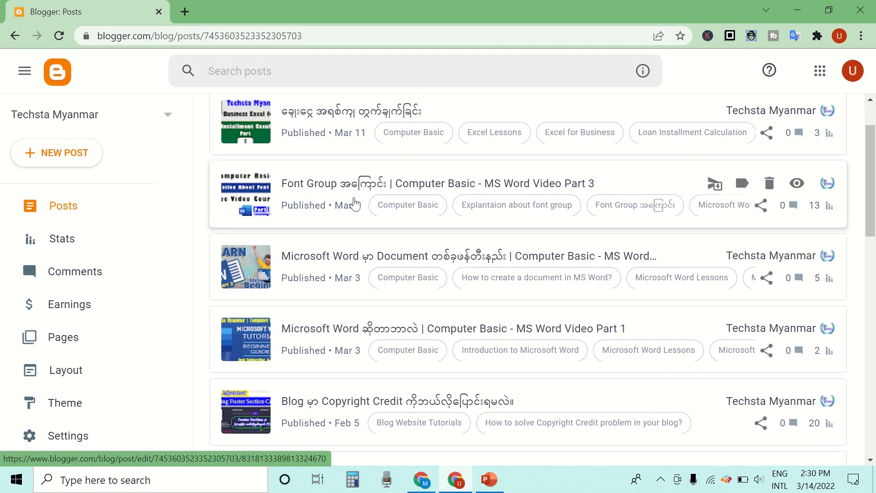
Step: Back on the live Font Group post, copy the link address of its Microsoft Word Lessons tag
left_click(421, 477)
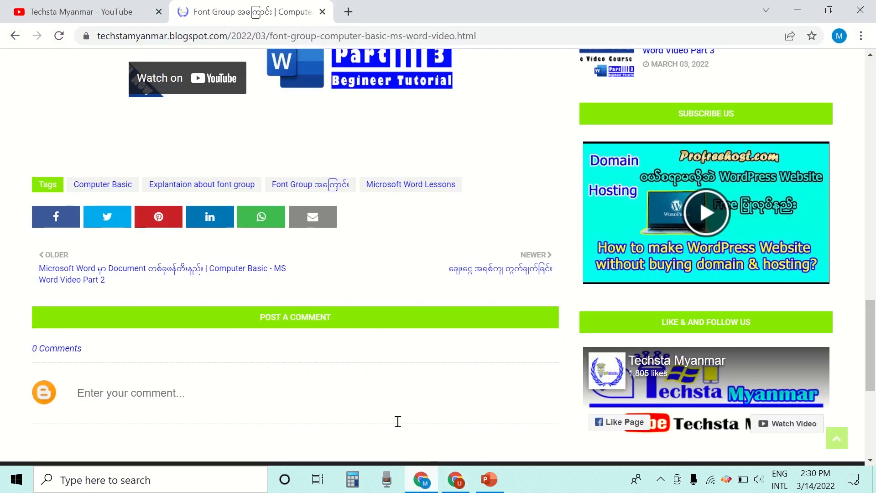
right_click(410, 183)
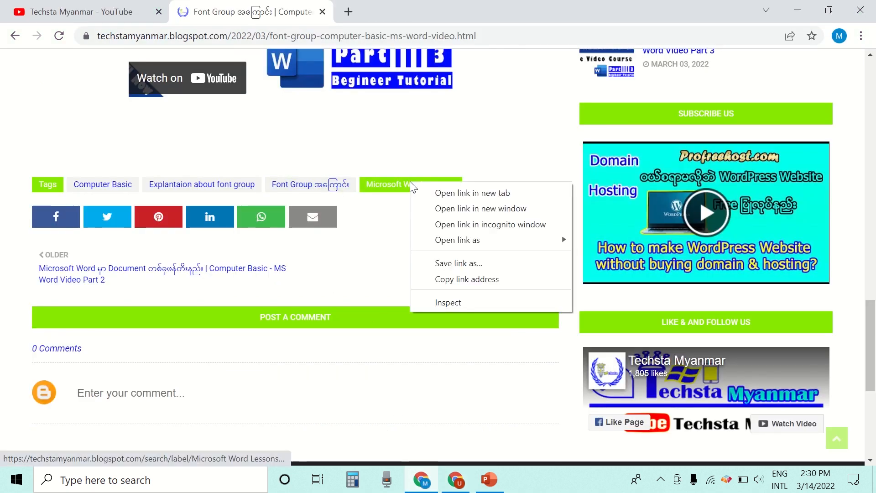
left_click(475, 285)
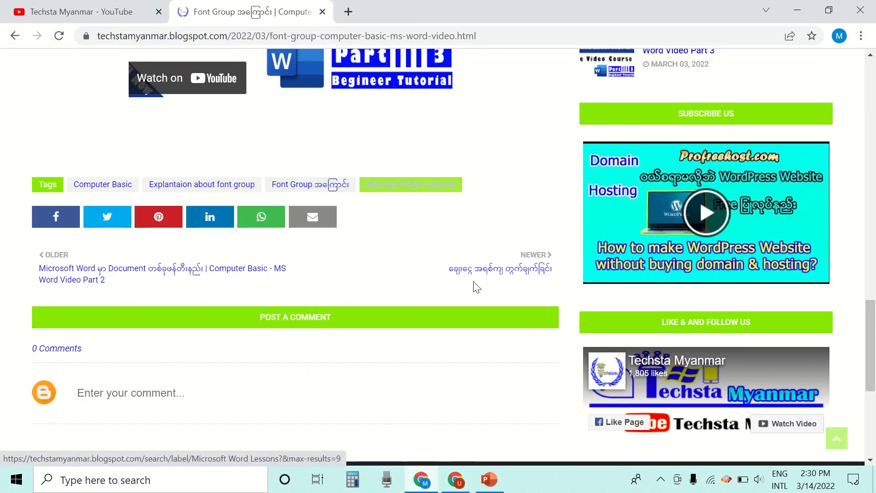
Step: Return to Blogger's layout page, open the Main Menu's Link List gadget for editing and locate the _MS Word Lessons item
left_click(466, 479)
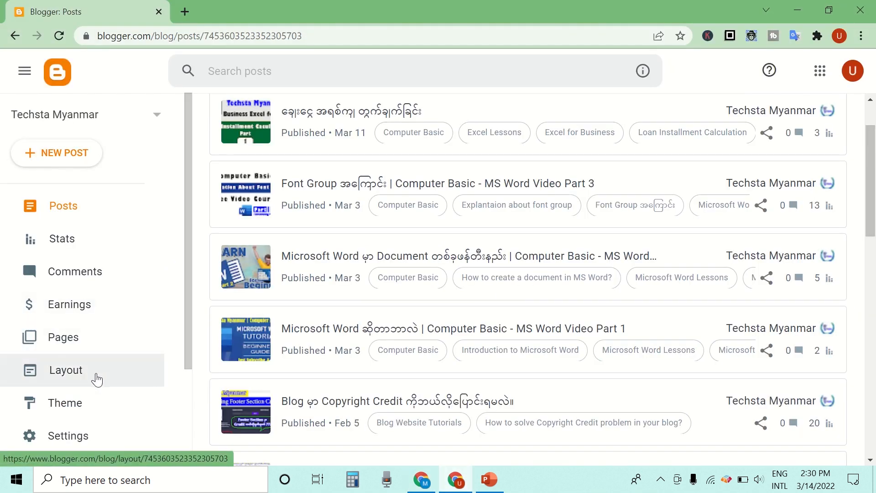
left_click(96, 379)
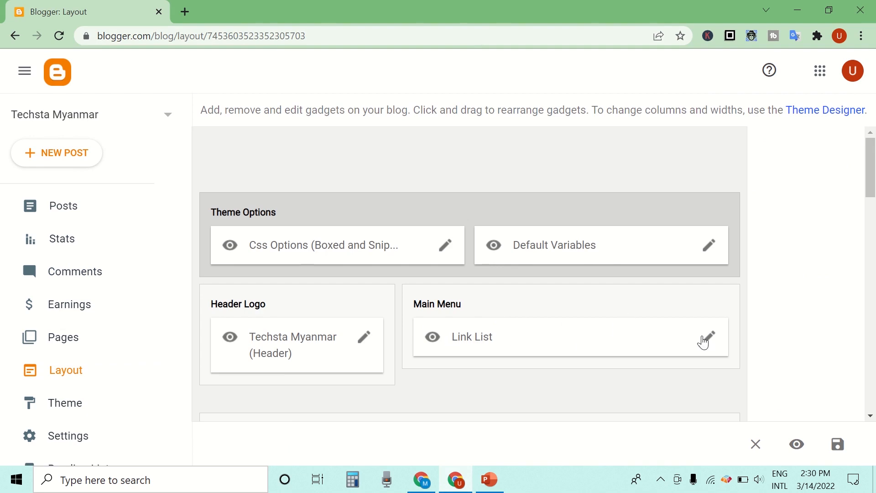
left_click(710, 338)
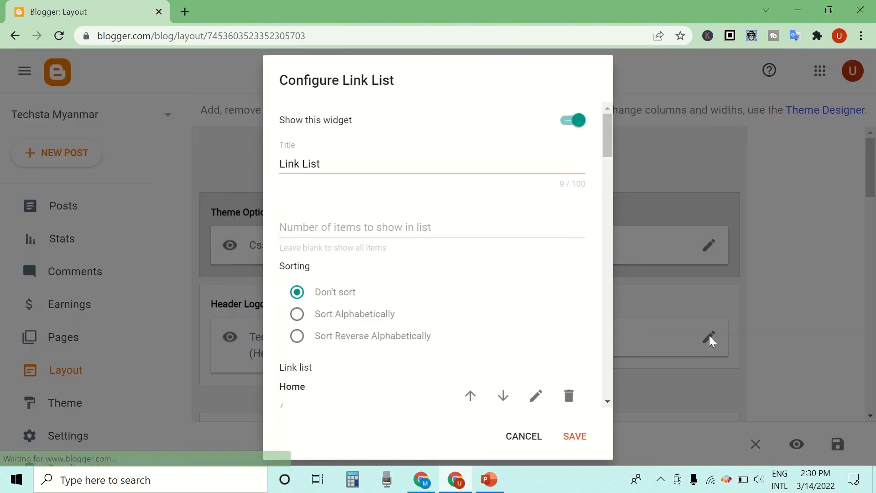
scroll(468, 297, "down", 9)
scroll(467, 302, "down", 15)
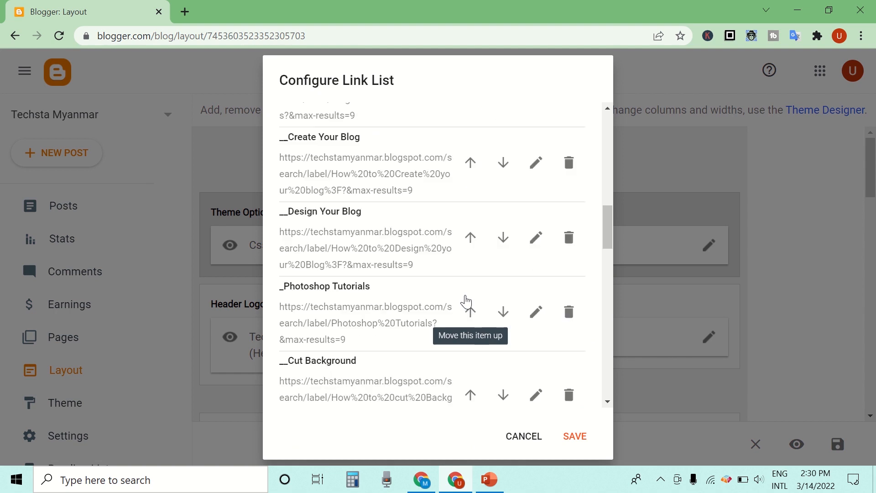
scroll(466, 303, "down", 3)
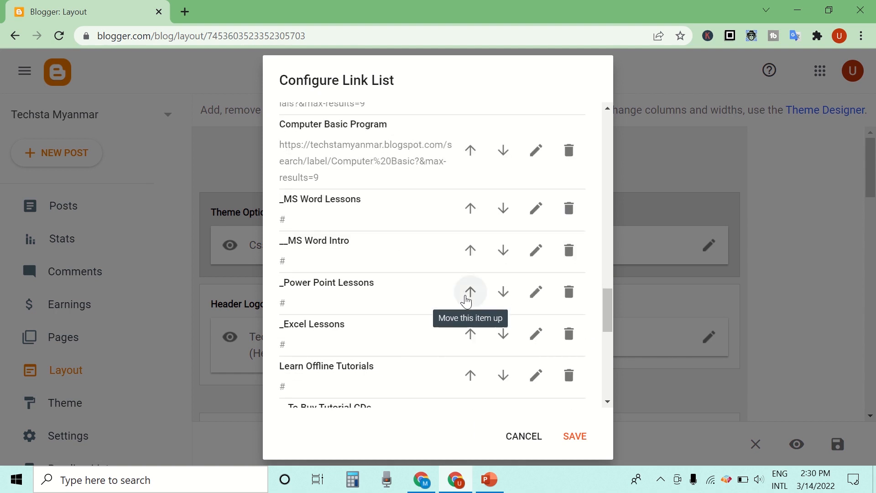
scroll(465, 300, "up", 5)
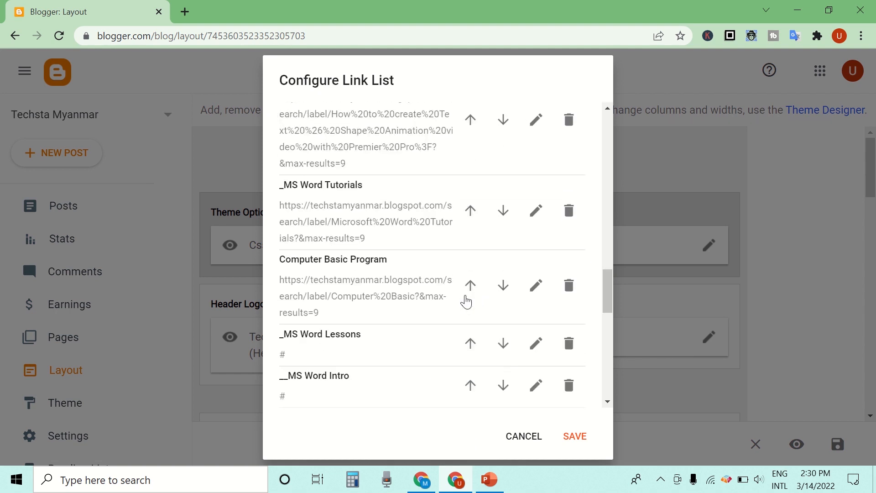
scroll(402, 293, "down", 2)
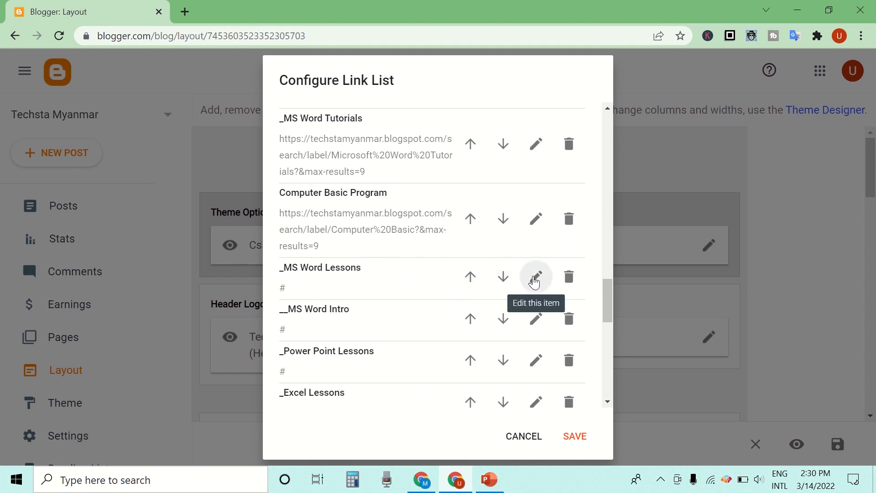
Step: Replace the _MS Word Lessons item's site URL with the copied Microsoft Word Lessons label link and save the gadget
left_click(534, 279)
left_click(290, 359)
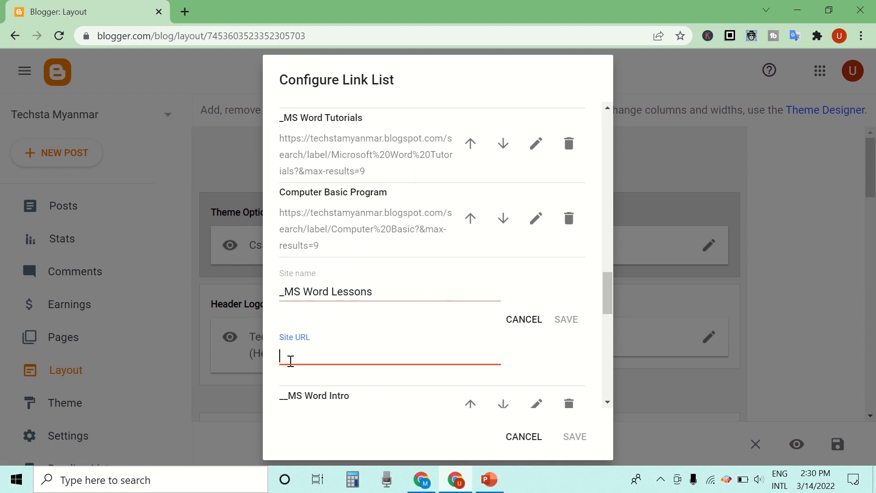
right_click(292, 365)
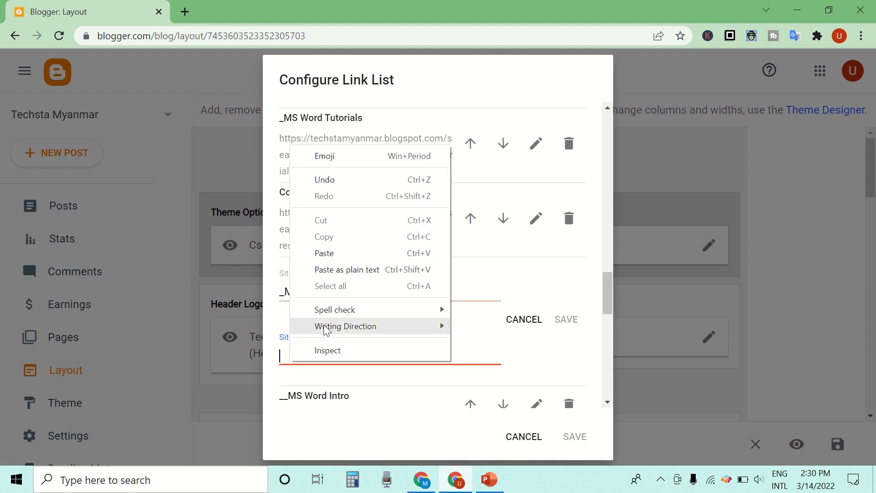
left_click(356, 253)
left_click(566, 319)
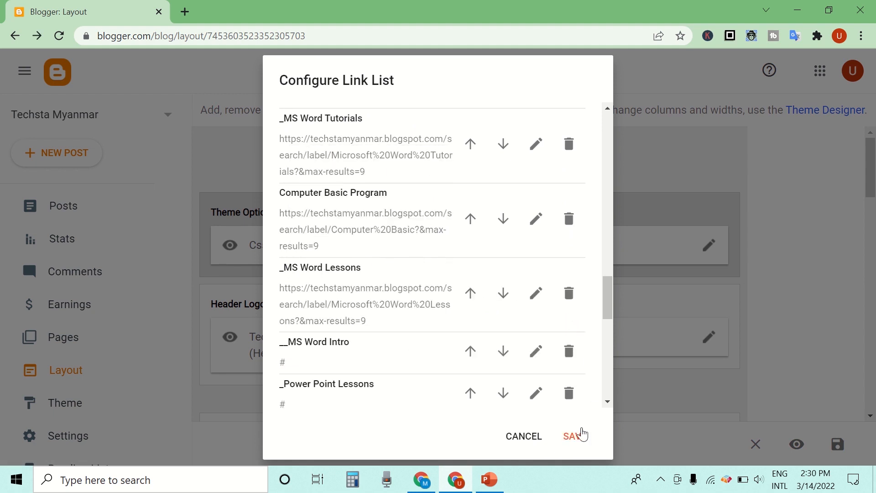
left_click(578, 441)
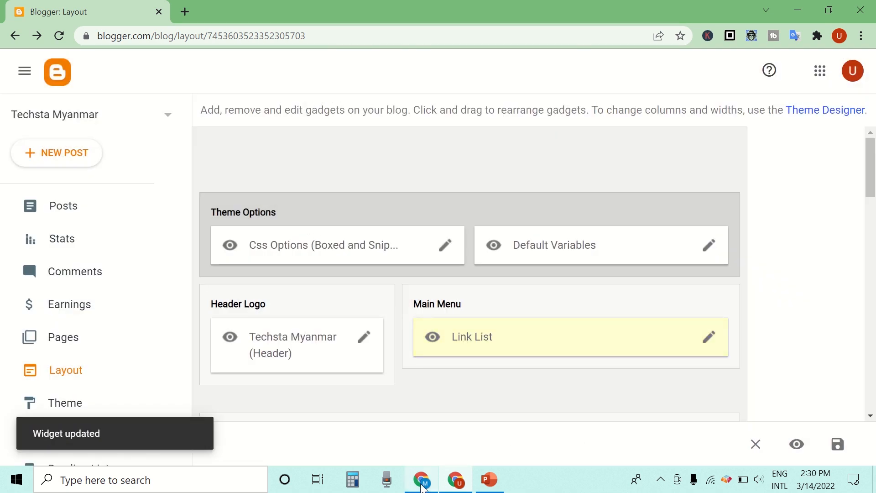
Step: Return to the live blog's home page and expand the Computer Basic Program menu down to MS Word Lessons
left_click(422, 479)
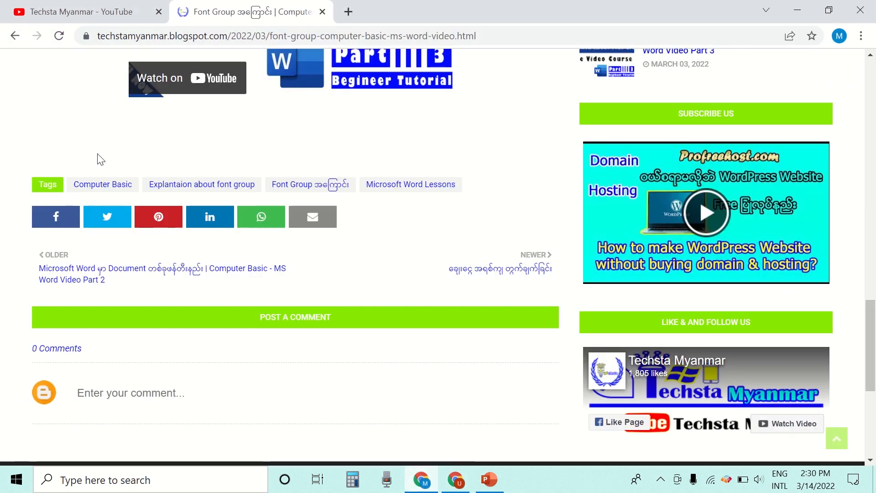
scroll(221, 255, "up", 15)
scroll(251, 285, "up", 4)
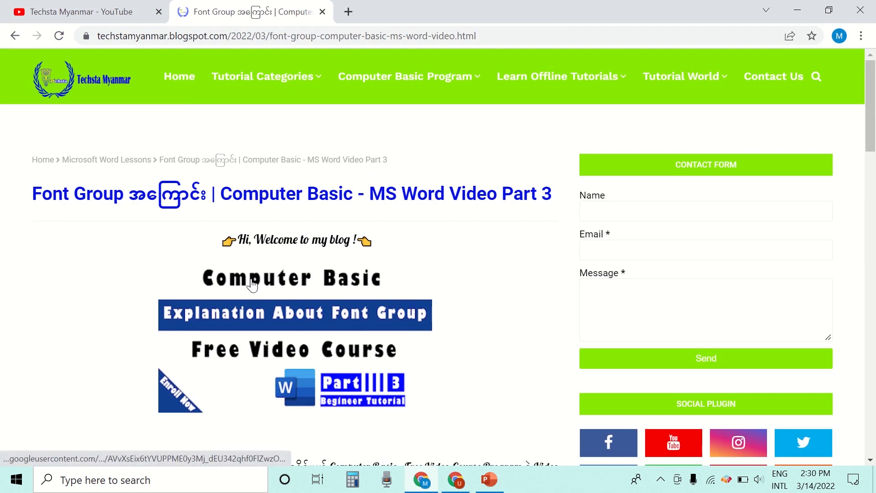
left_click(179, 77)
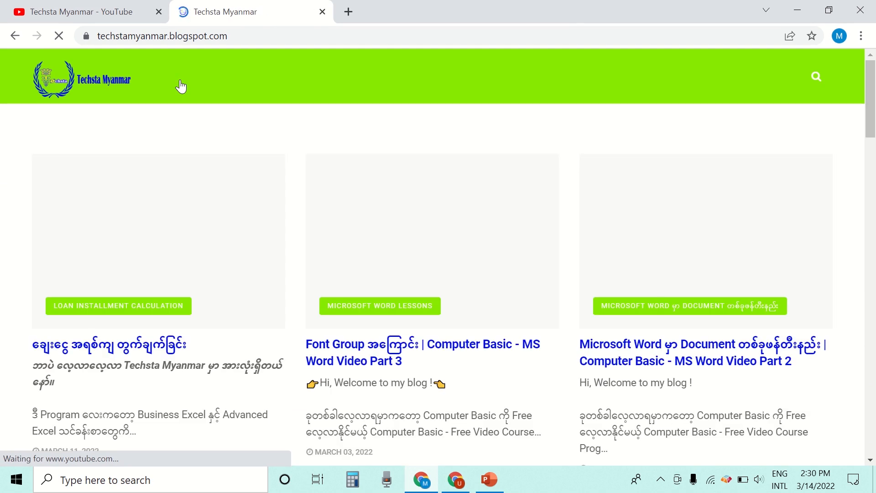
mouse_move(421, 86)
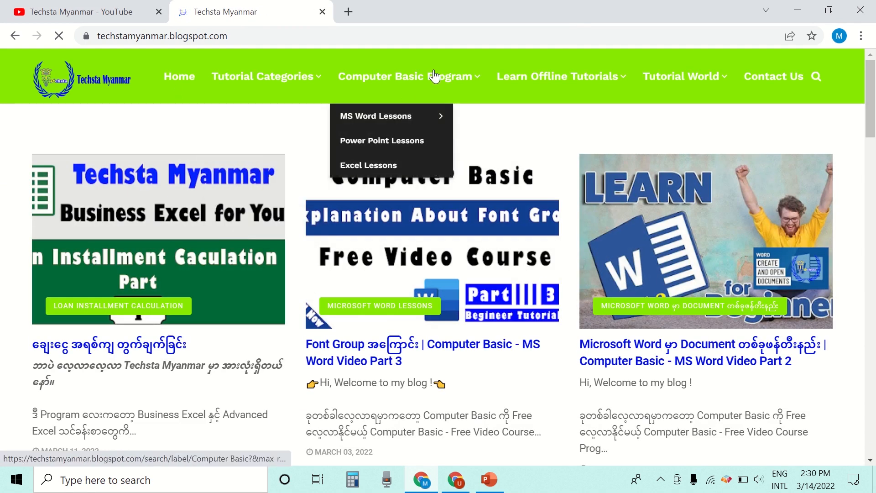
mouse_move(383, 120)
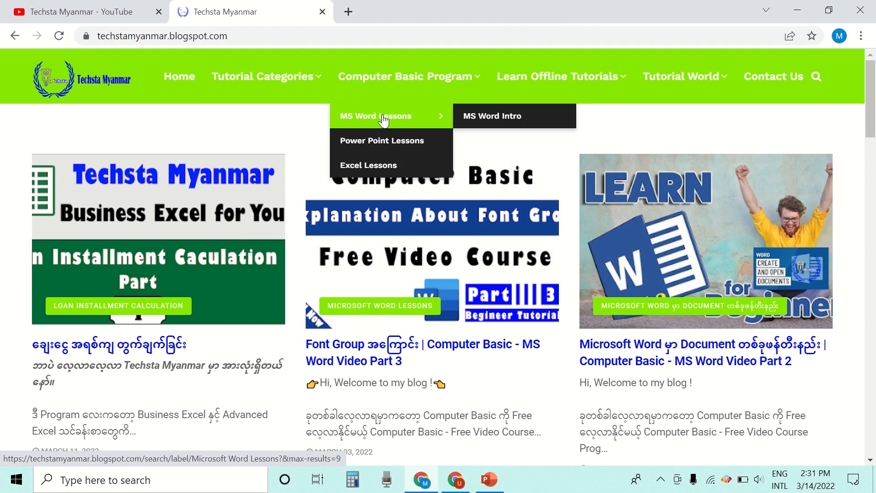
Step: Open the MS Word Lessons menu link and review the posts listed under the Microsoft Word Lessons label
left_click(384, 119)
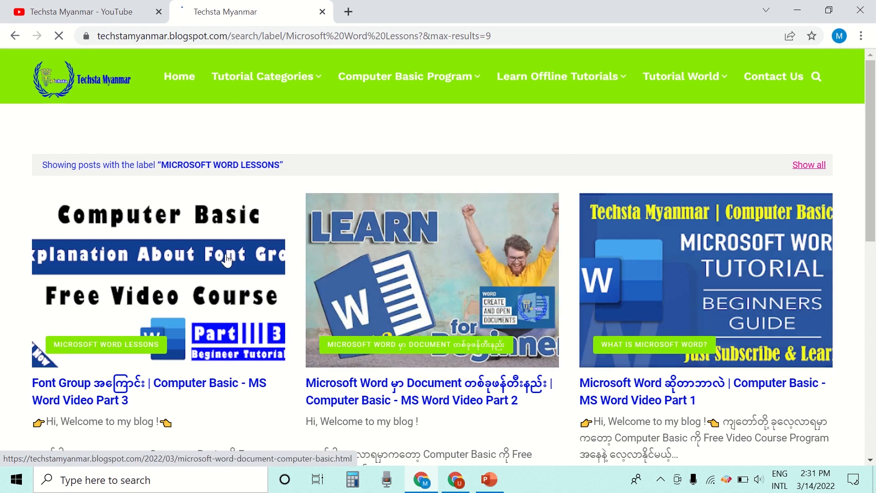
scroll(617, 322, "down", 5)
scroll(421, 314, "up", 3)
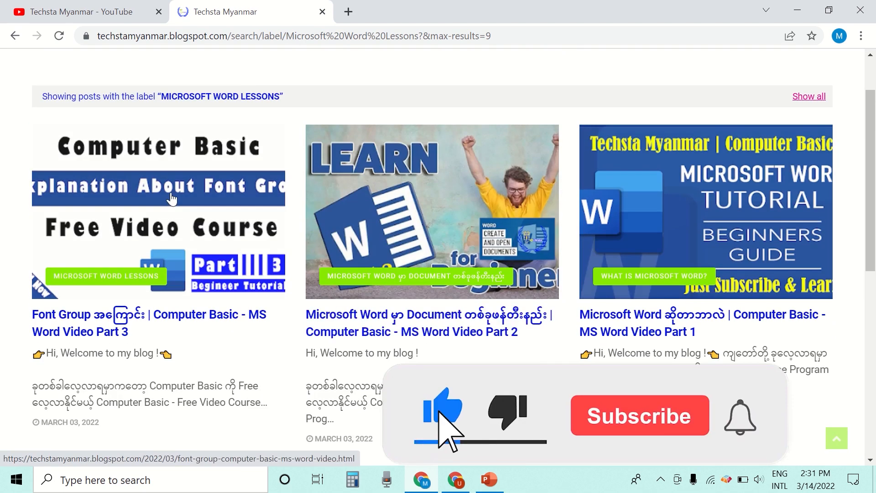
scroll(636, 256, "up", 2)
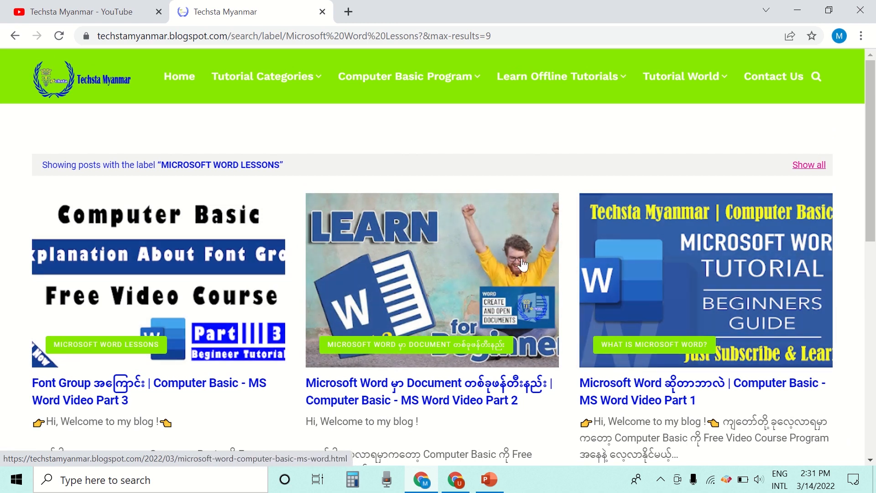
mouse_move(411, 78)
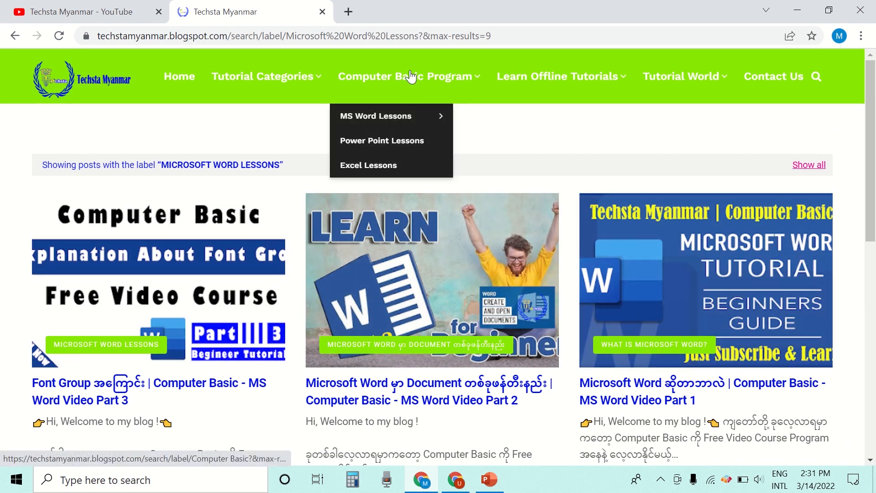
Step: Open the Computer Basic Program menu link and review the posts listed under the Computer Basic label
left_click(411, 77)
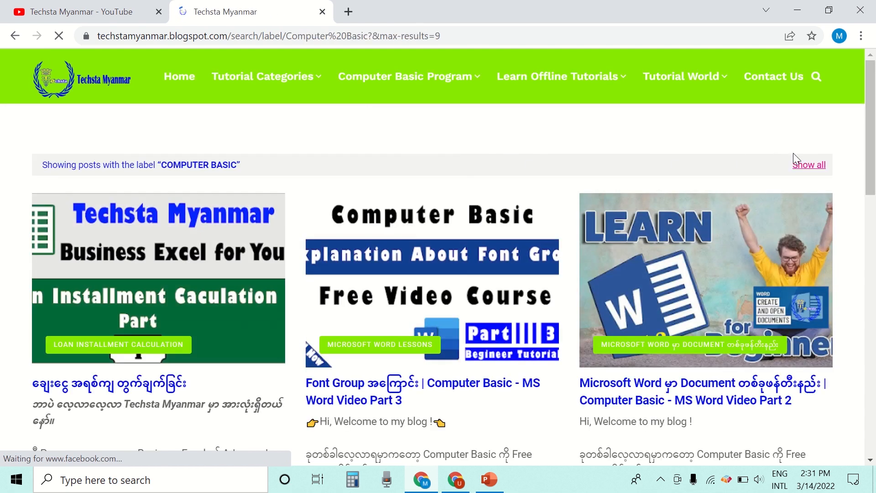
scroll(842, 219, "down", 5)
scroll(843, 219, "up", 5)
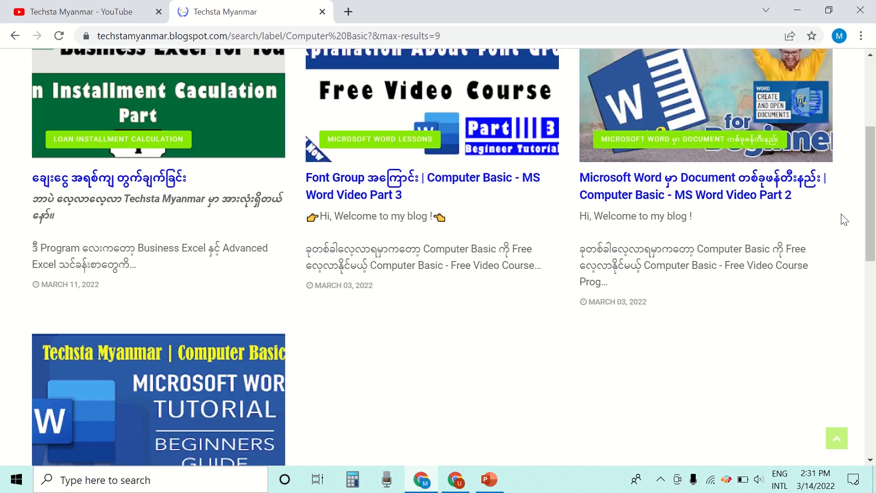
Step: Open the MS Word Lessons submenu link and review the posts on its Microsoft Word Lessons label page
mouse_move(453, 78)
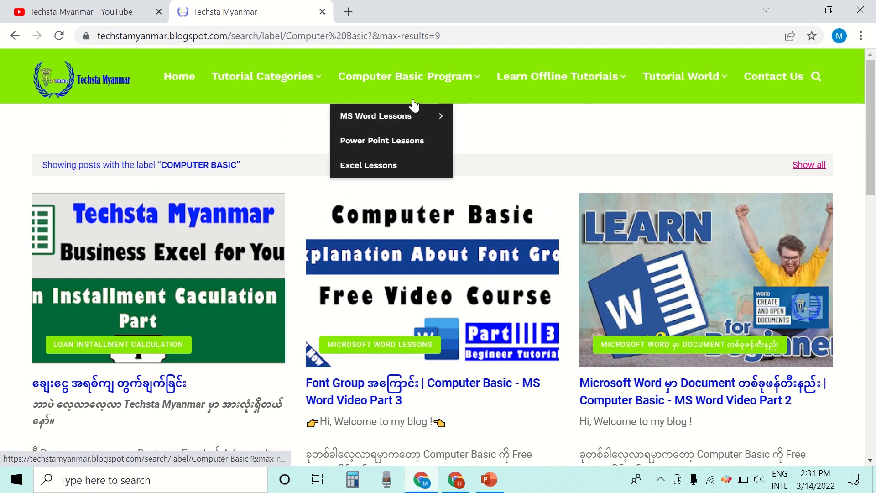
left_click(380, 118)
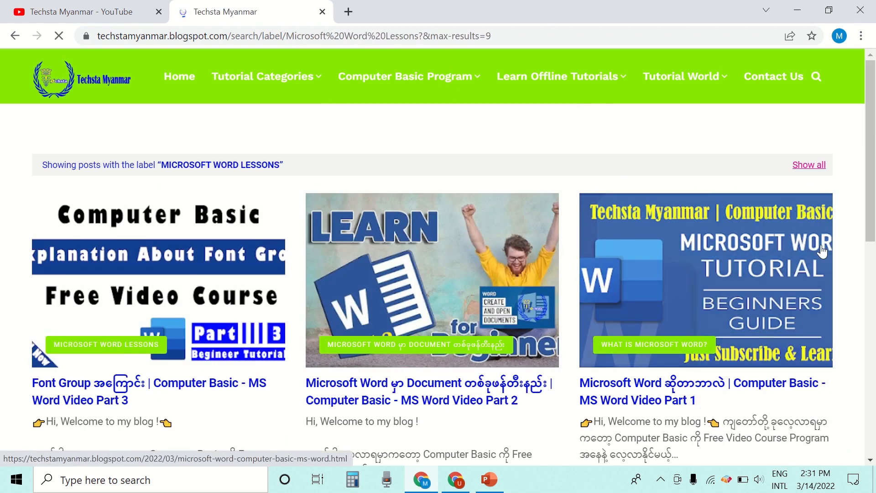
scroll(822, 251, "down", 4)
scroll(747, 282, "up", 3)
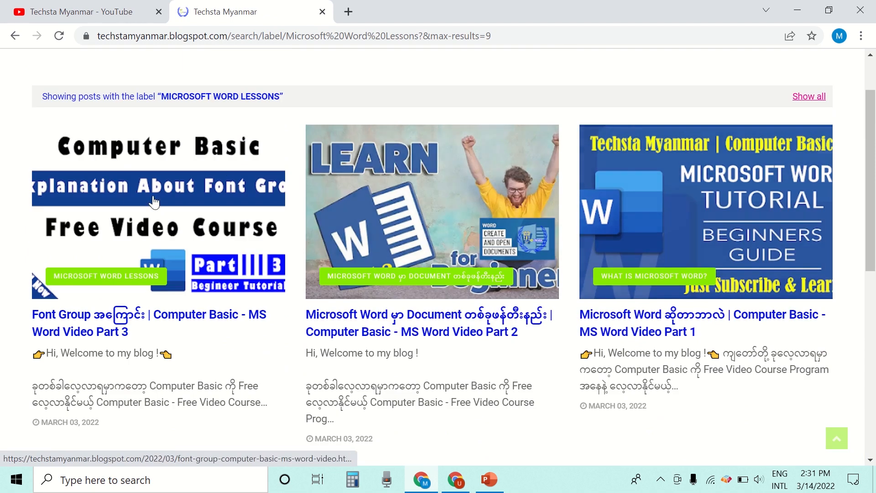
scroll(634, 223, "up", 2)
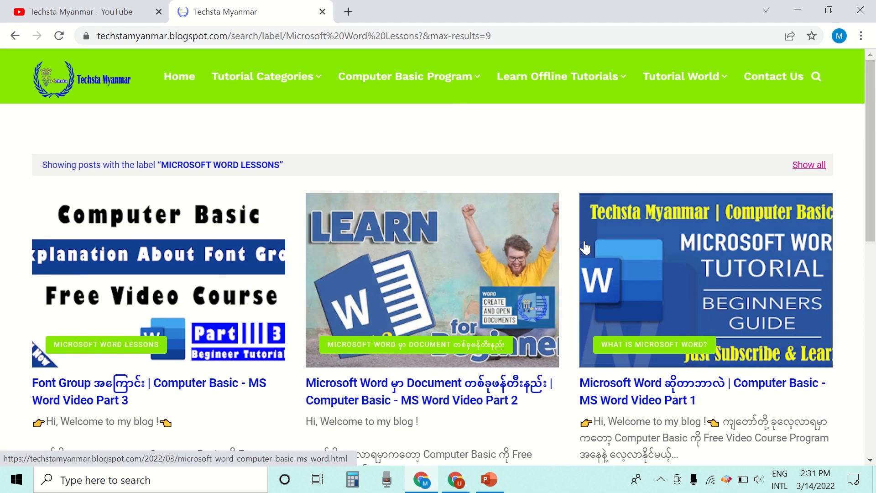
Step: Open the MS Word Video Part 1 post and copy the link address of its Microsoft Word ဆိုတာဘာလဲ tag
mouse_move(457, 75)
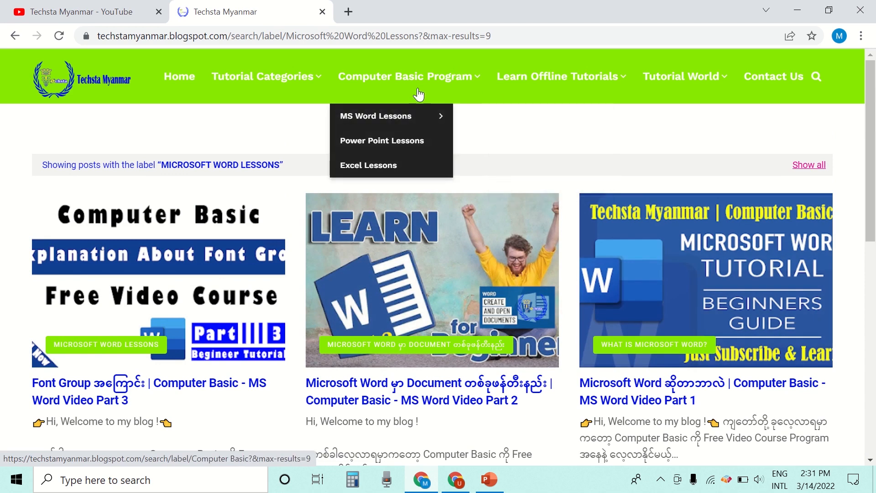
mouse_move(402, 115)
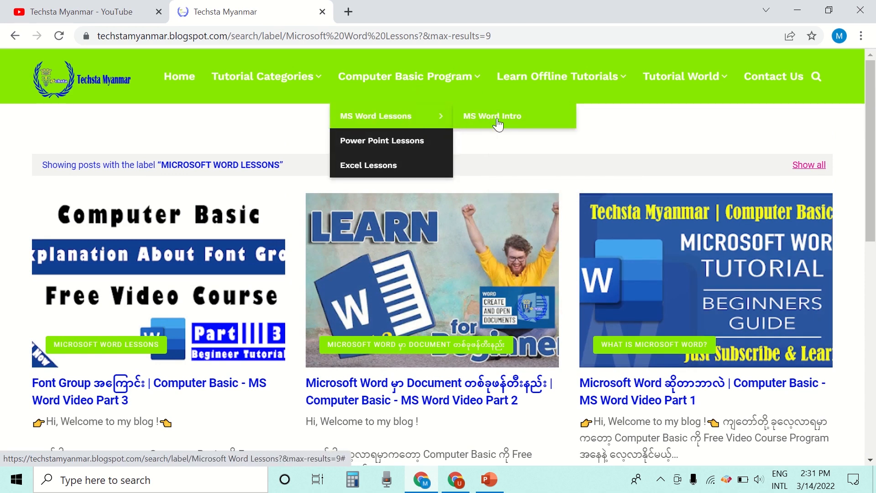
scroll(853, 250, "down", 3)
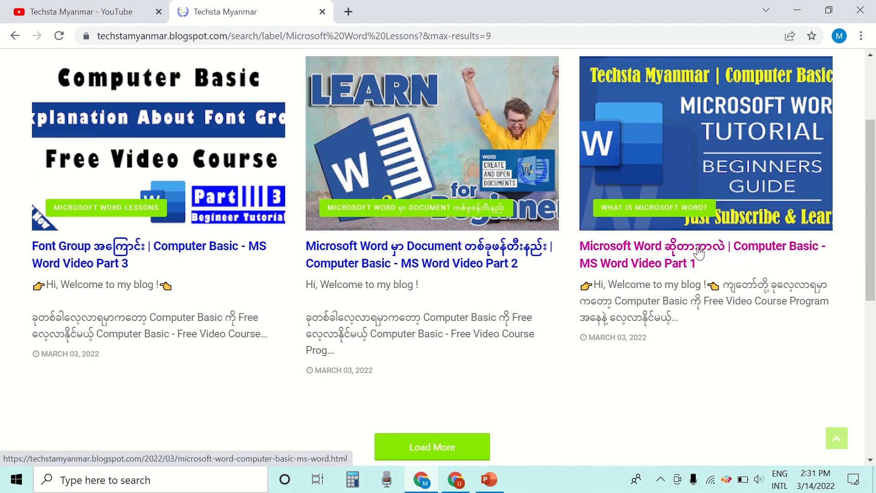
left_click(631, 253)
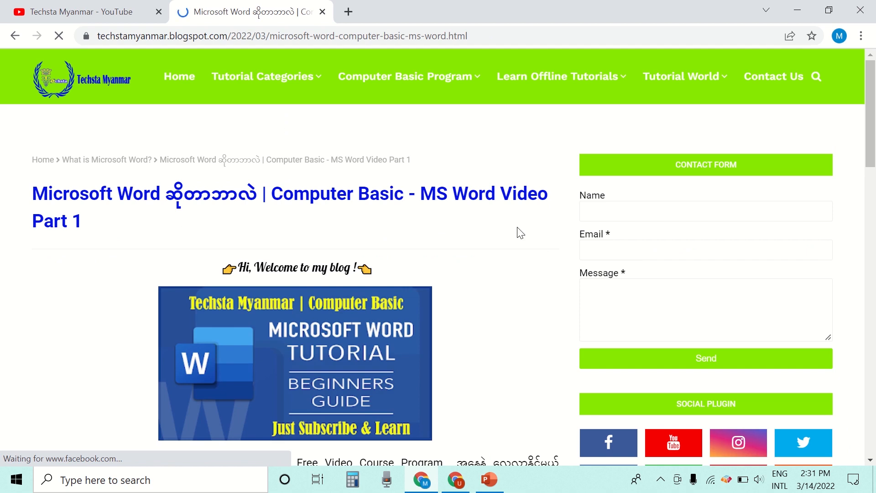
scroll(521, 234, "down", 15)
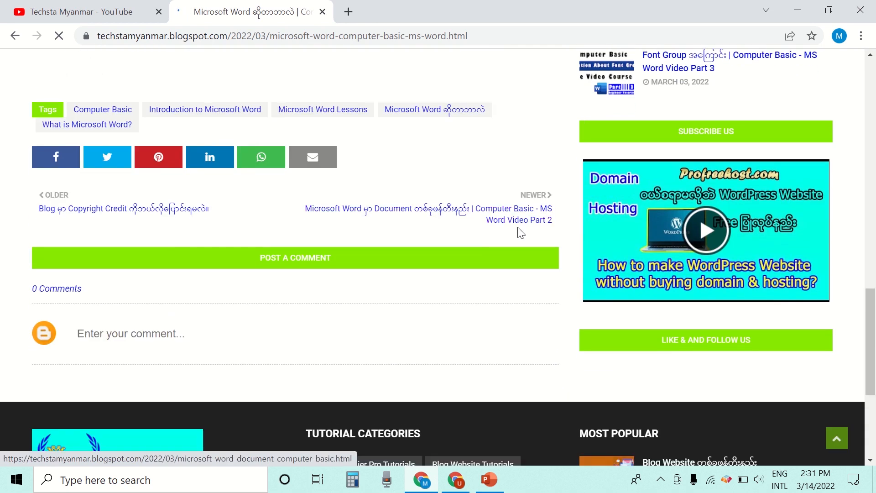
scroll(473, 223, "up", 1)
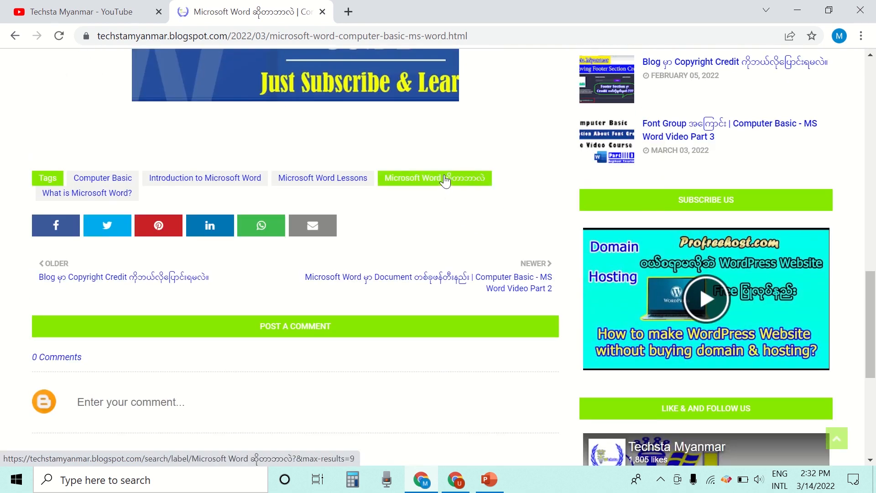
right_click(445, 181)
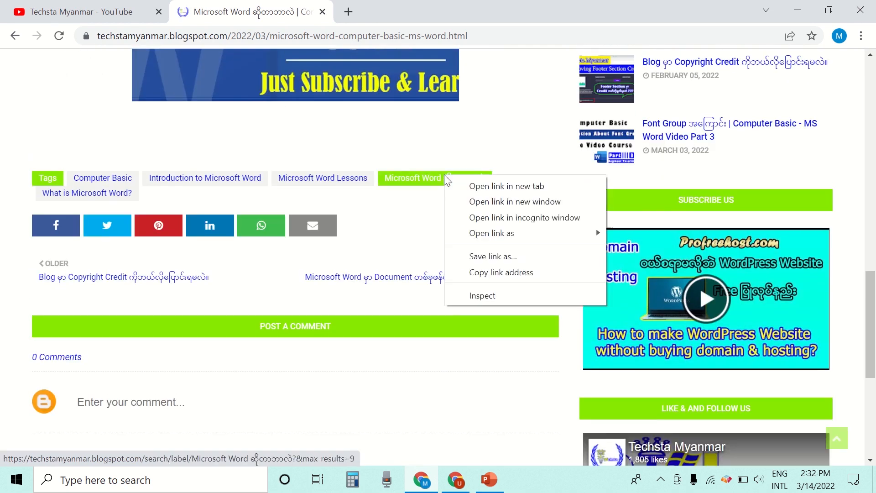
left_click(501, 272)
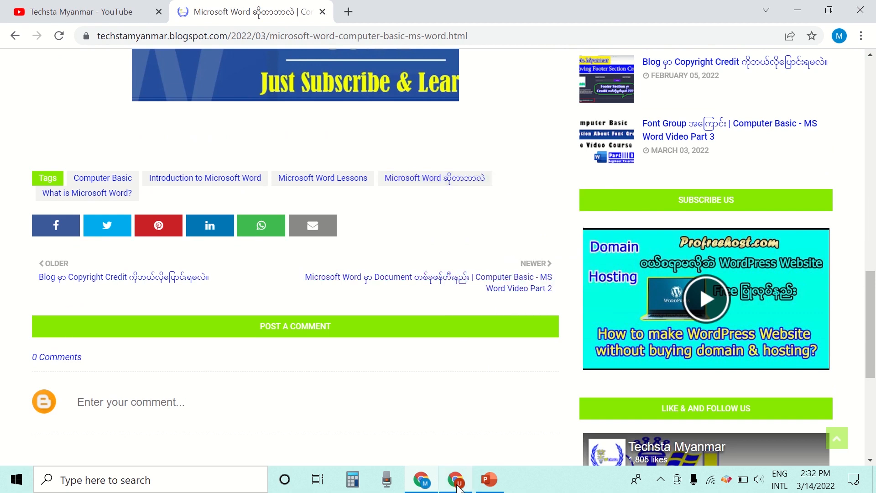
Step: Switch back to Blogger's layout page, open the Main Menu's Link List gadget and locate the __MS Word Intro item
left_click(455, 480)
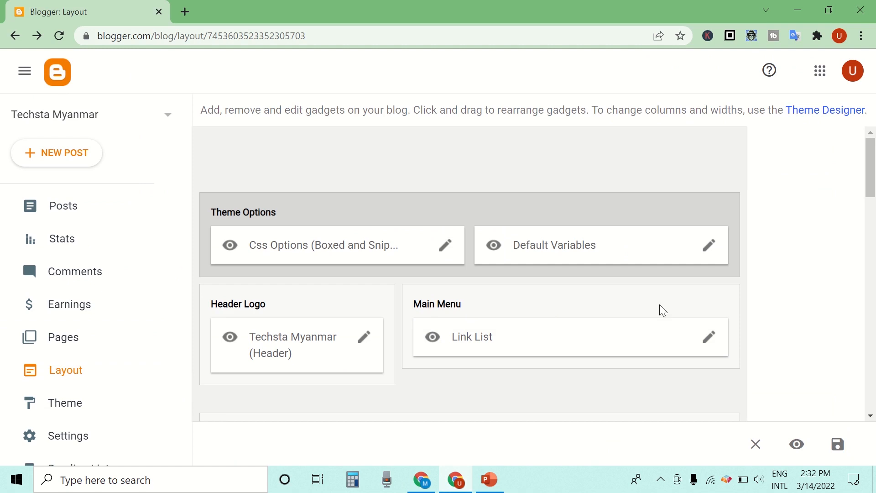
left_click(710, 339)
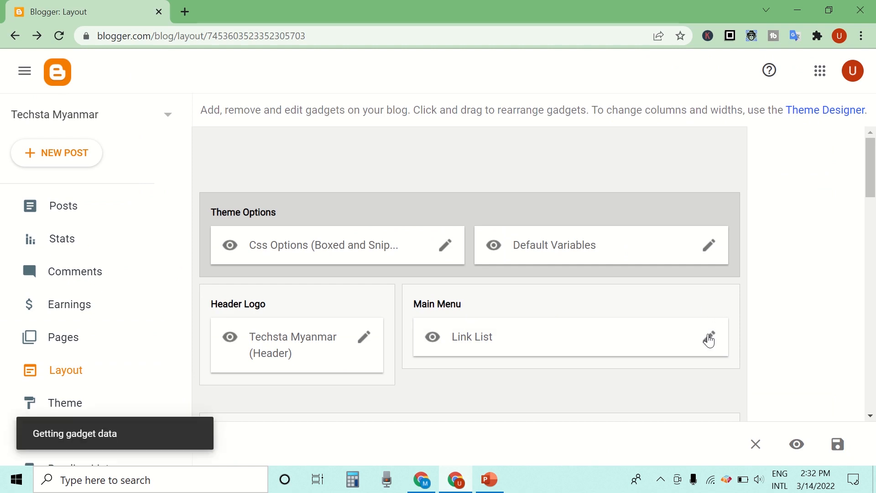
scroll(487, 280, "down", 10)
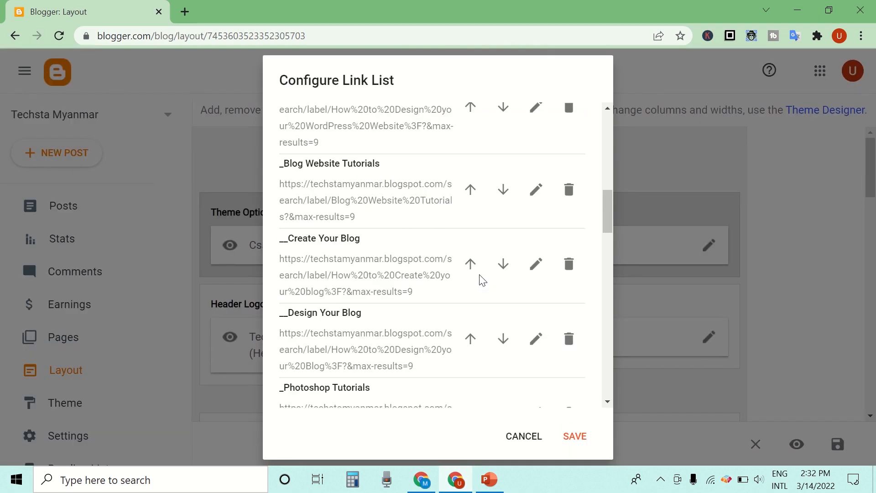
scroll(482, 279, "down", 10)
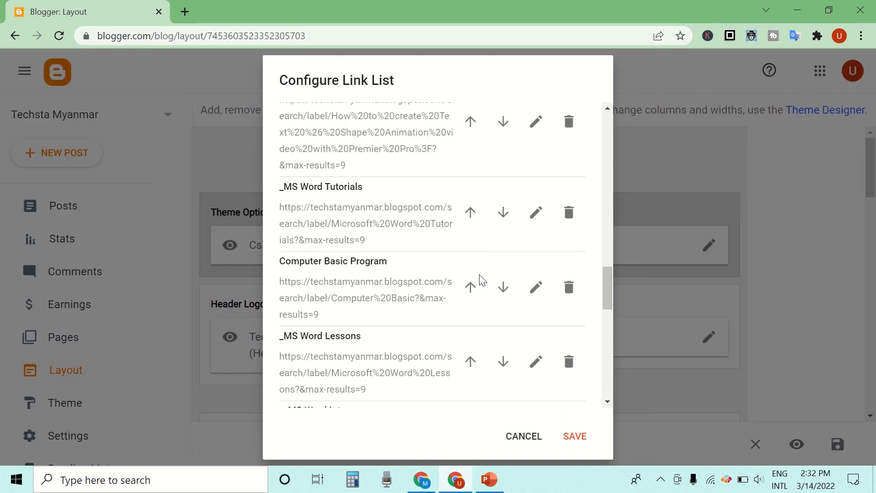
scroll(481, 279, "down", 6)
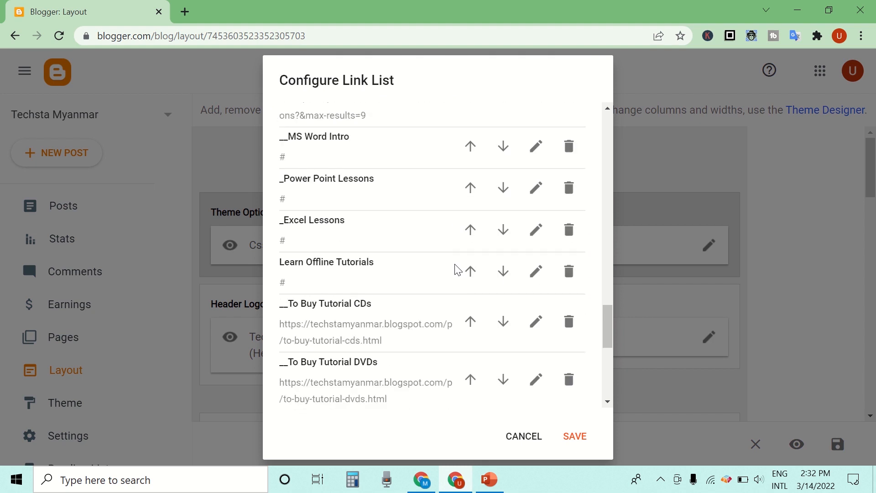
scroll(458, 270, "down", 3)
scroll(457, 270, "up", 6)
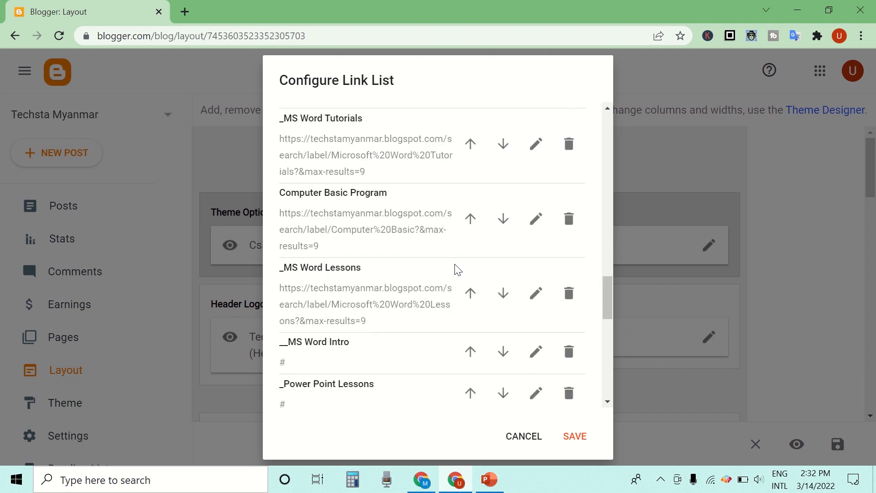
scroll(458, 270, "up", 2)
scroll(458, 270, "up", 6)
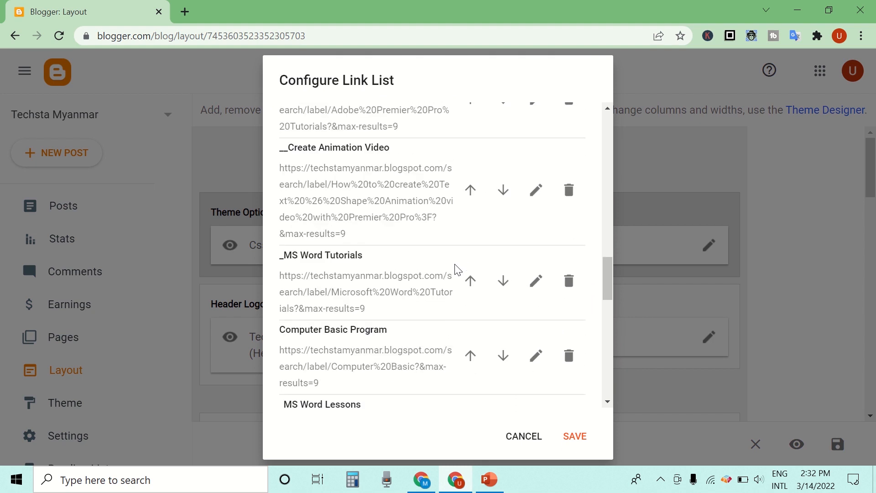
scroll(458, 271, "up", 2)
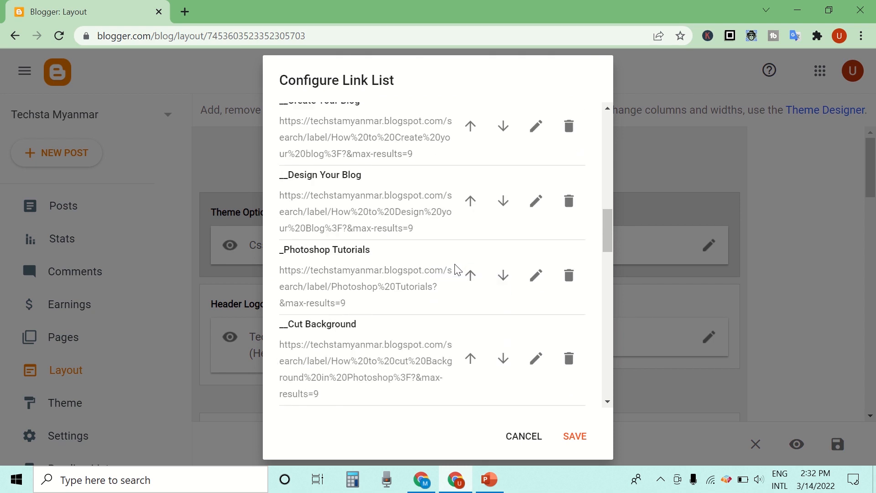
scroll(458, 270, "down", 10)
scroll(458, 270, "down", 3)
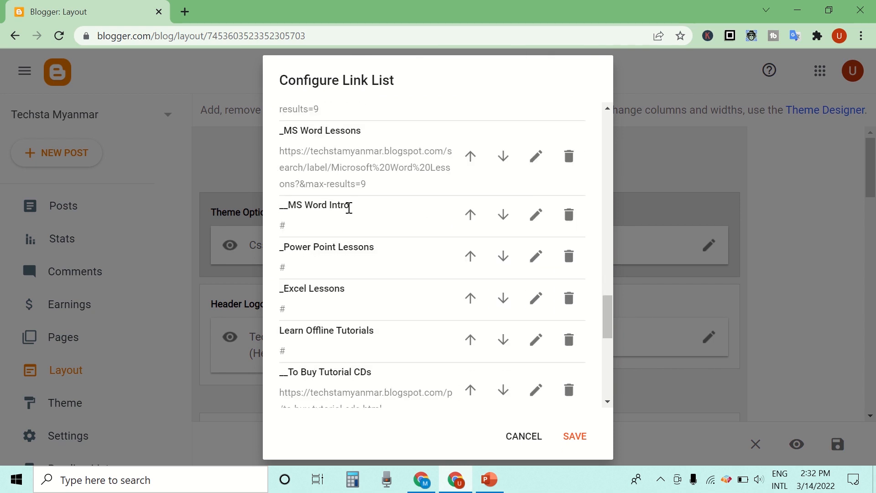
Step: Replace the __MS Word Intro item's site URL with the copied Microsoft Word ဆိုတာဘာလဲ label link and save the gadget
left_click(536, 215)
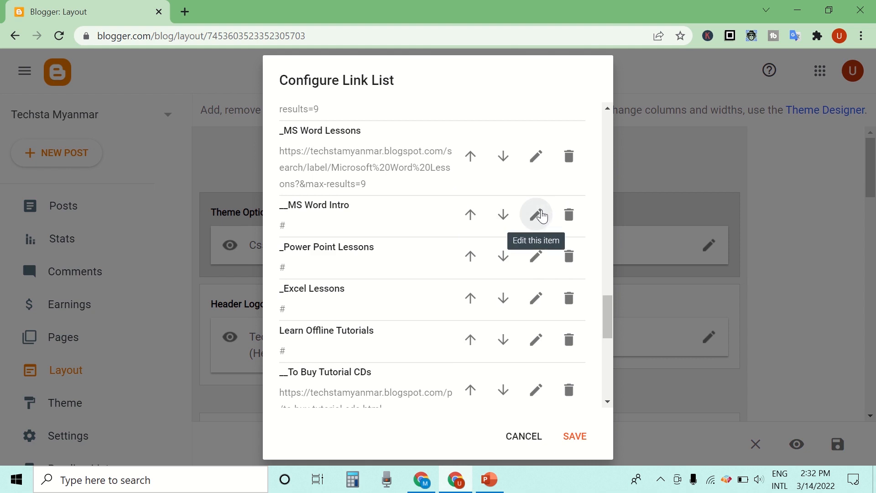
left_click(350, 296)
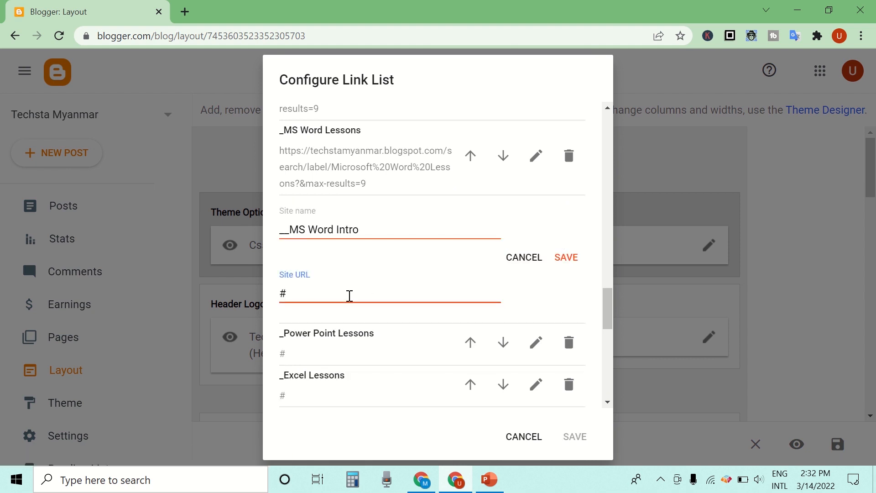
right_click(350, 299)
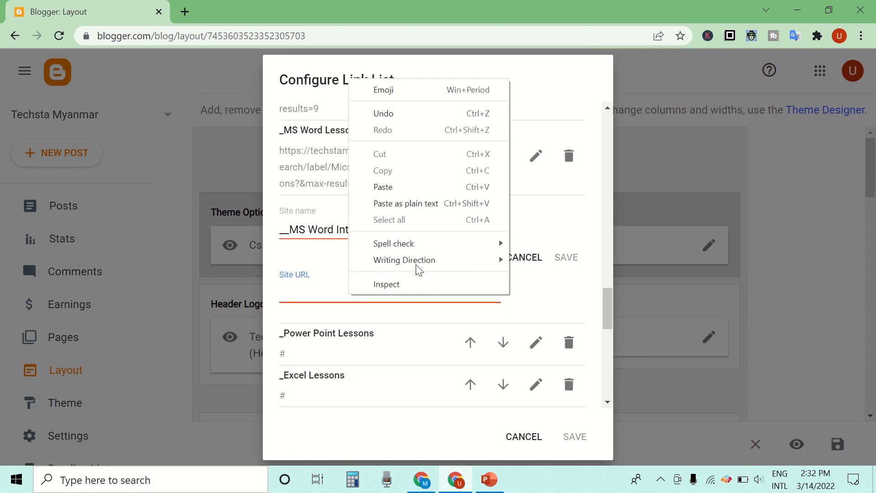
left_click(427, 189)
left_click(569, 257)
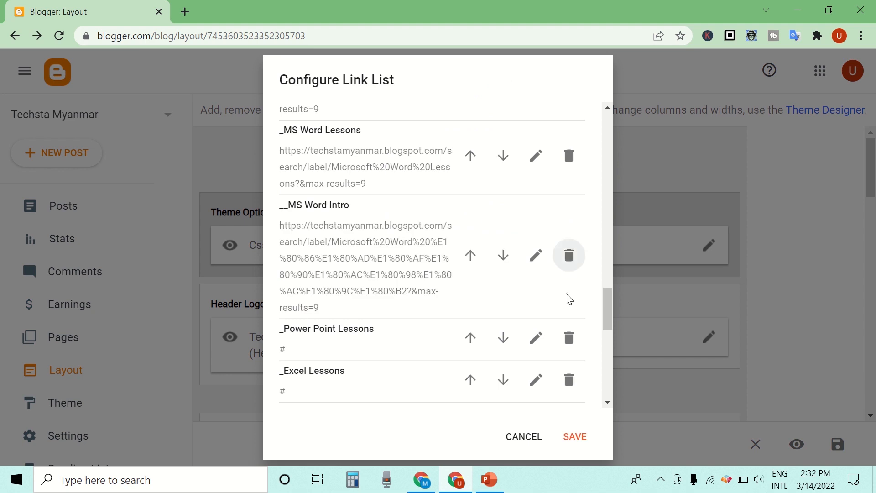
left_click(576, 437)
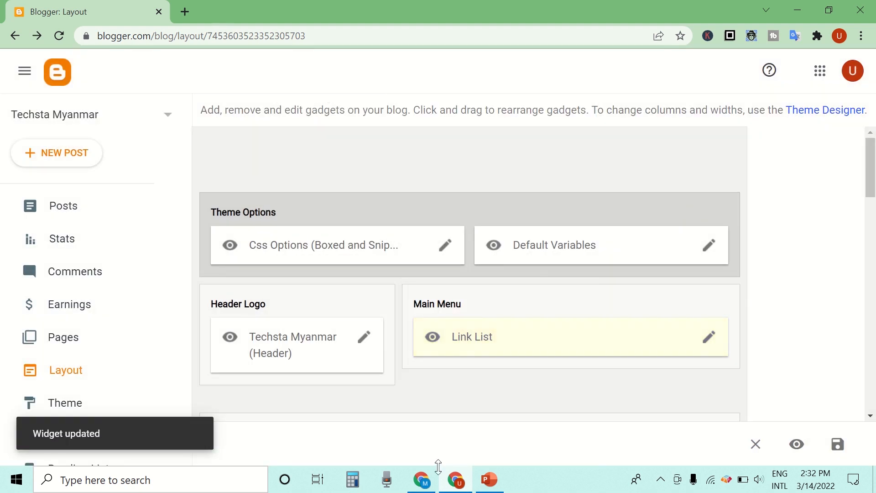
Step: Switch back to the live blog's MS Word Video Part 1 post and go to the blog's home page
left_click(422, 479)
scroll(237, 210, "up", 8)
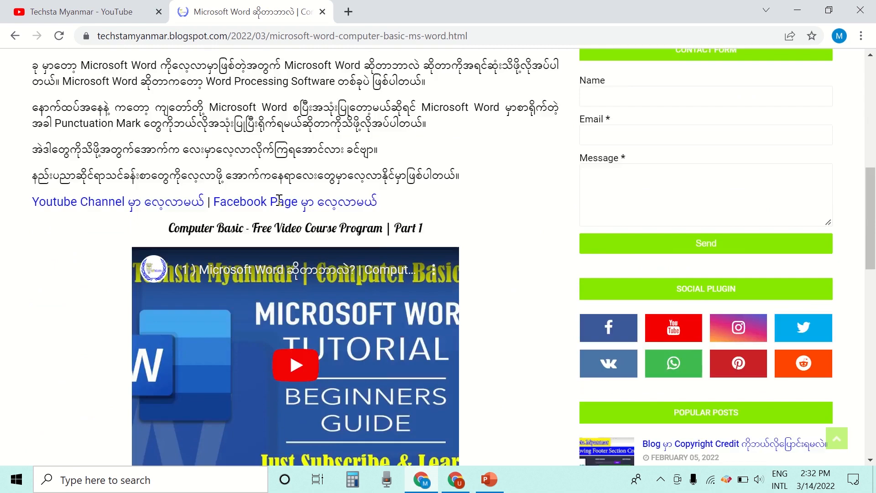
scroll(279, 201, "up", 8)
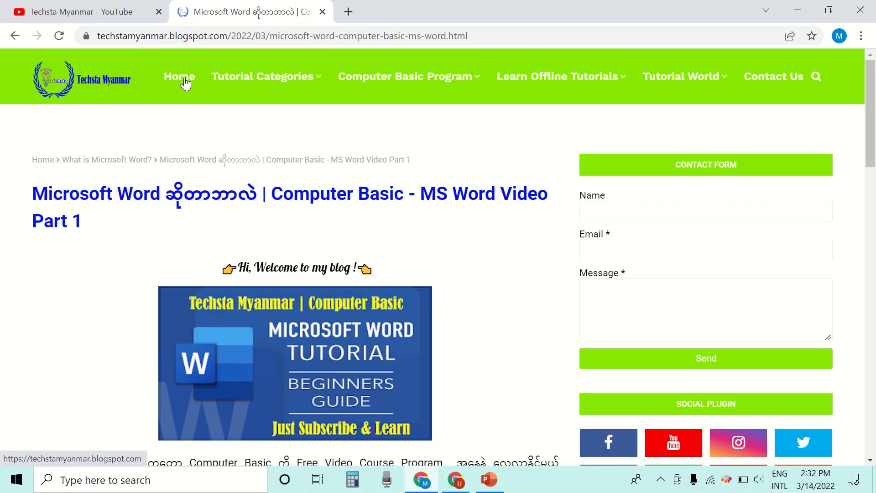
left_click(452, 149)
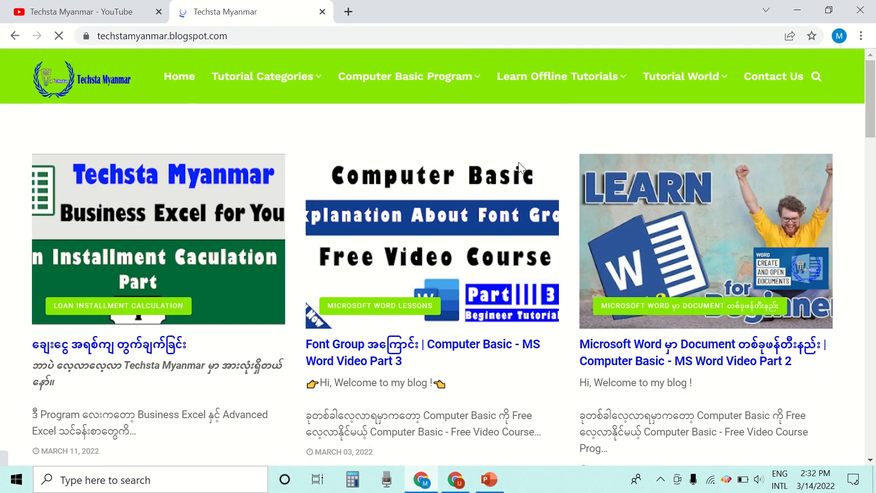
Step: Open MS Word Intro under Computer Basic Program > MS Word Lessons and review the posts on its label page
mouse_move(453, 91)
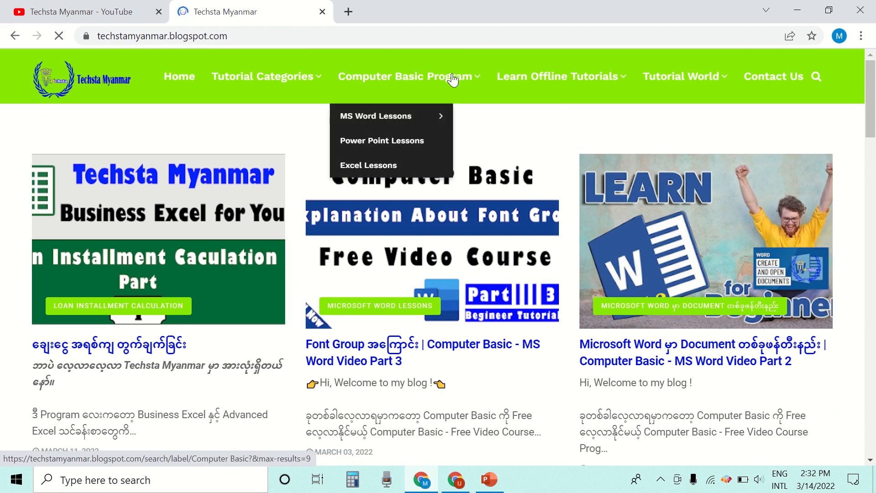
mouse_move(438, 120)
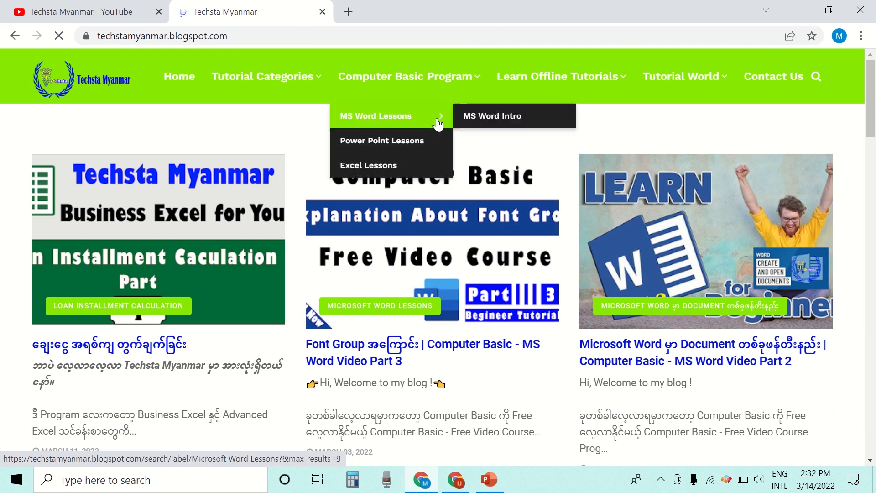
left_click(517, 122)
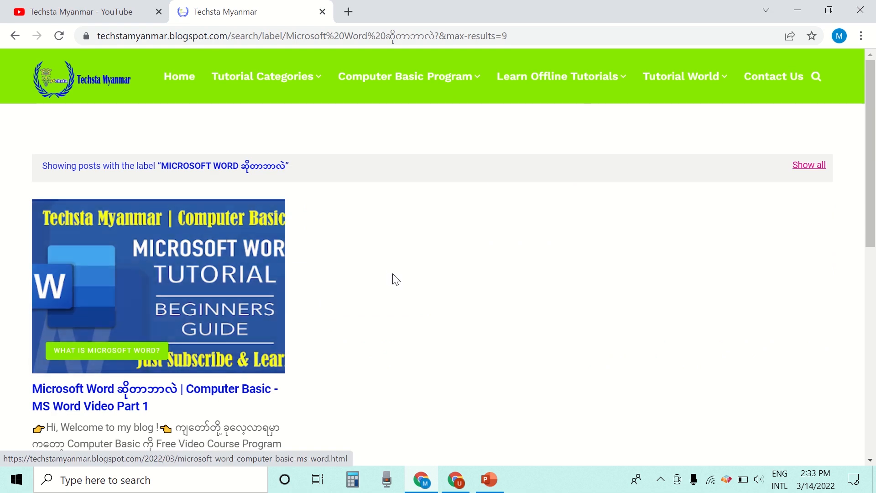
scroll(365, 283, "down", 1)
scroll(414, 312, "up", 1)
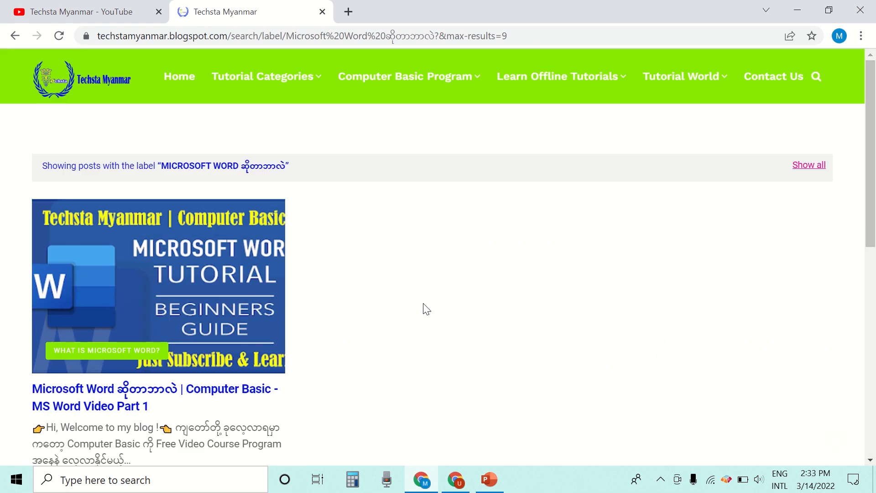
Step: Open the Computer Basic Program menu's own link on the live blog and review the posts on its label page
mouse_move(379, 76)
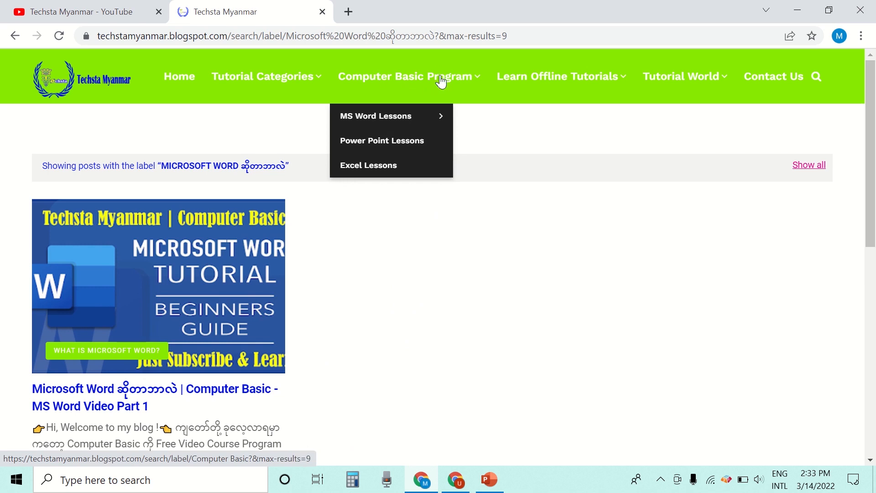
left_click(441, 81)
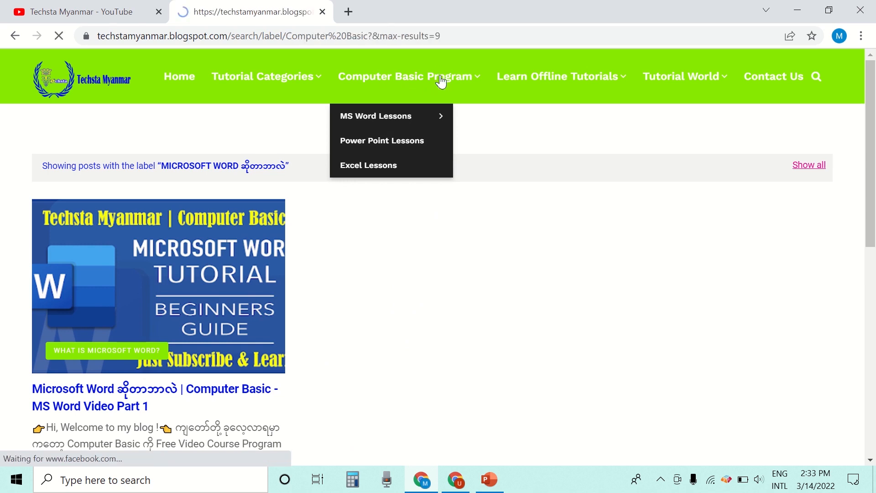
scroll(798, 183, "down", 4)
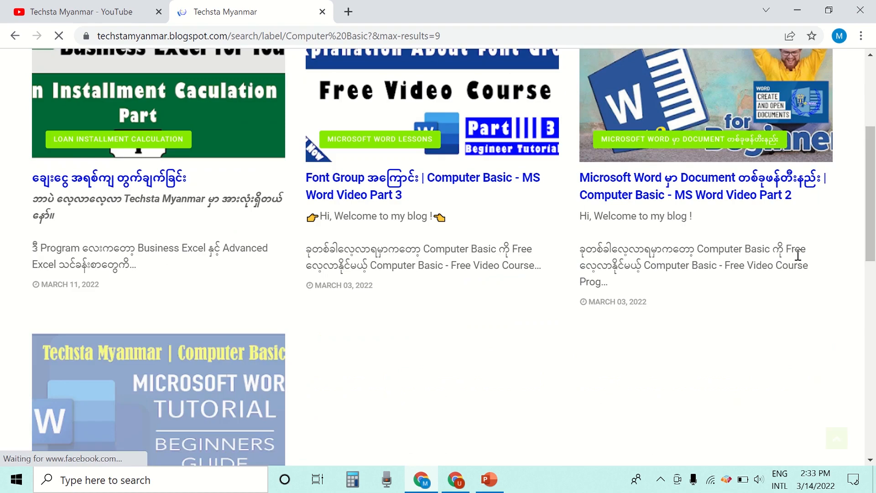
scroll(795, 254, "up", 4)
Step: Check the MS Word Lessons link and its MS Word Intro sub-link under Computer Basic Program by opening each label page
mouse_move(436, 85)
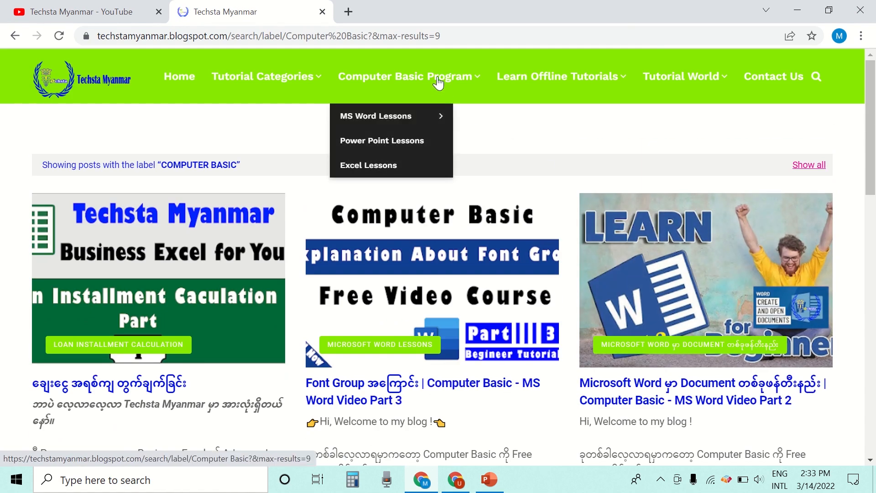
left_click(395, 117)
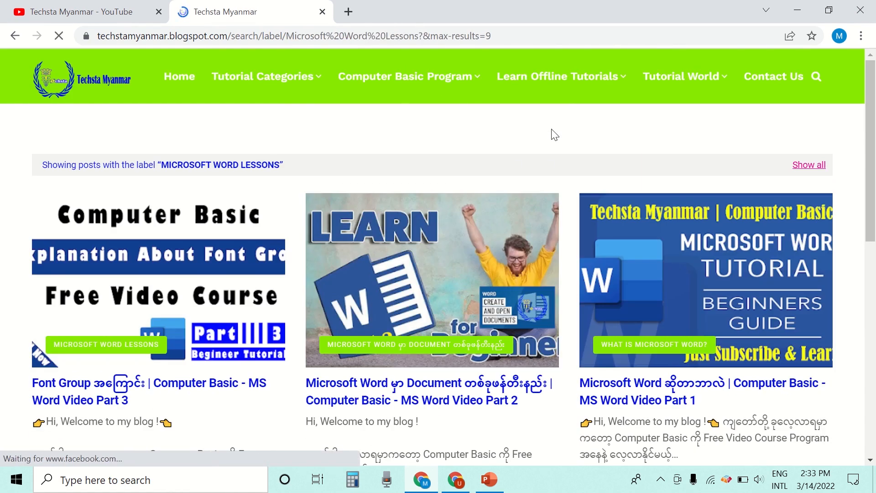
mouse_move(435, 106)
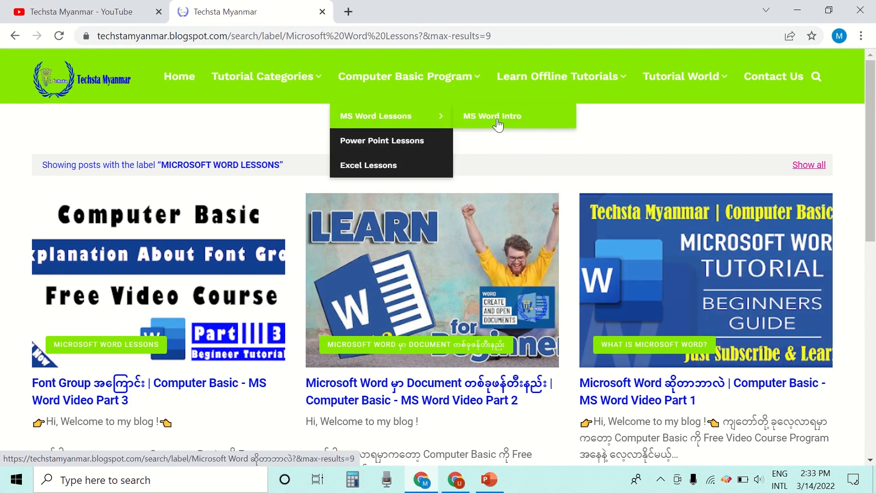
left_click(523, 124)
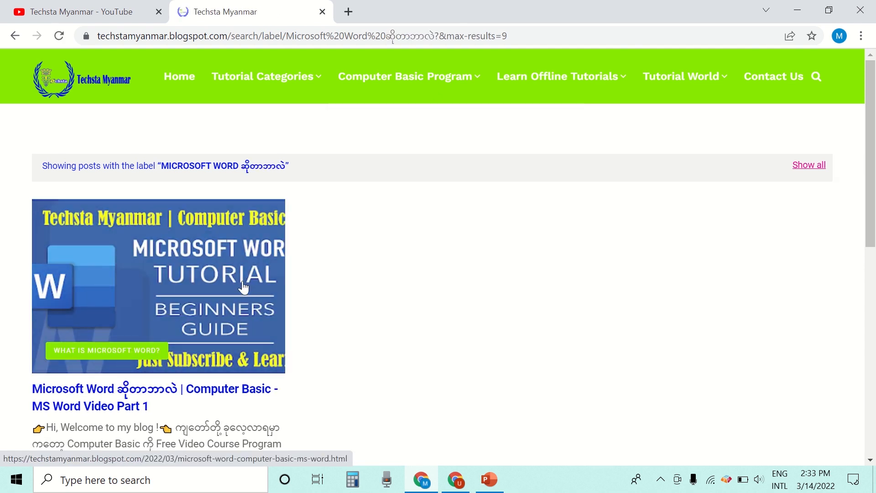
mouse_move(409, 78)
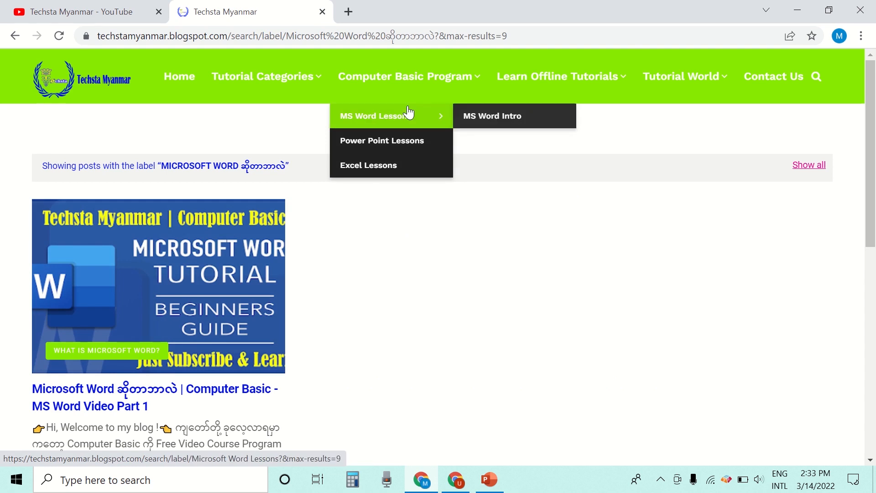
mouse_move(381, 122)
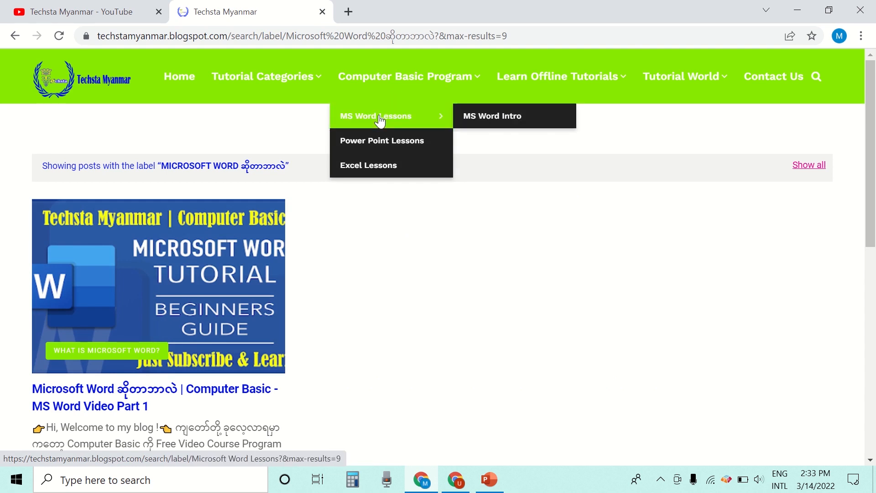